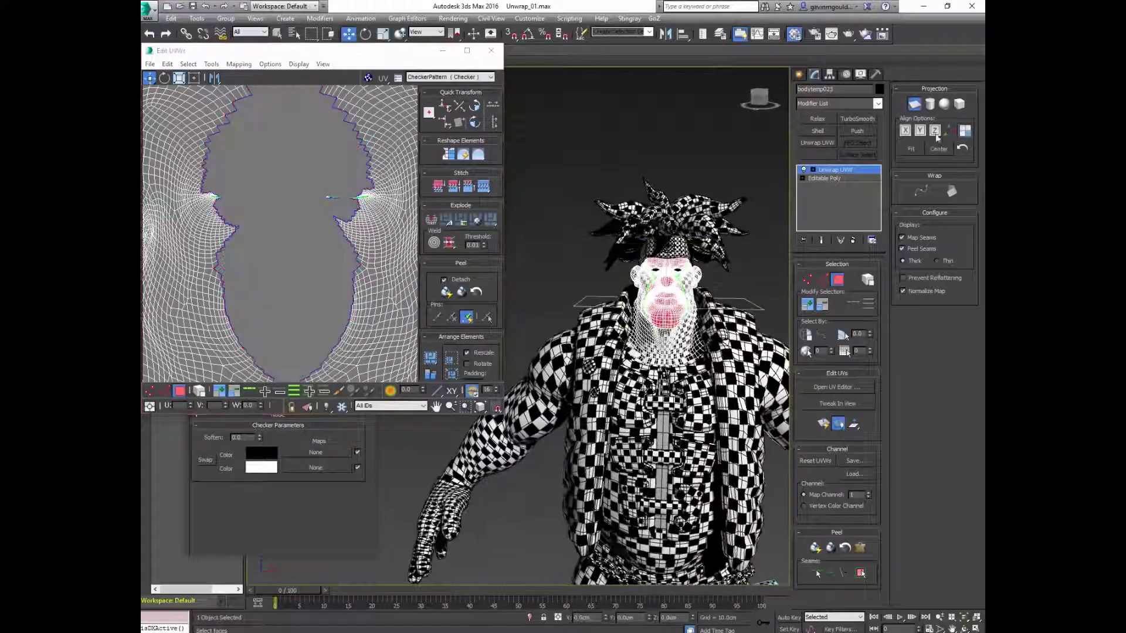
scroll(318, 142, "down", 3)
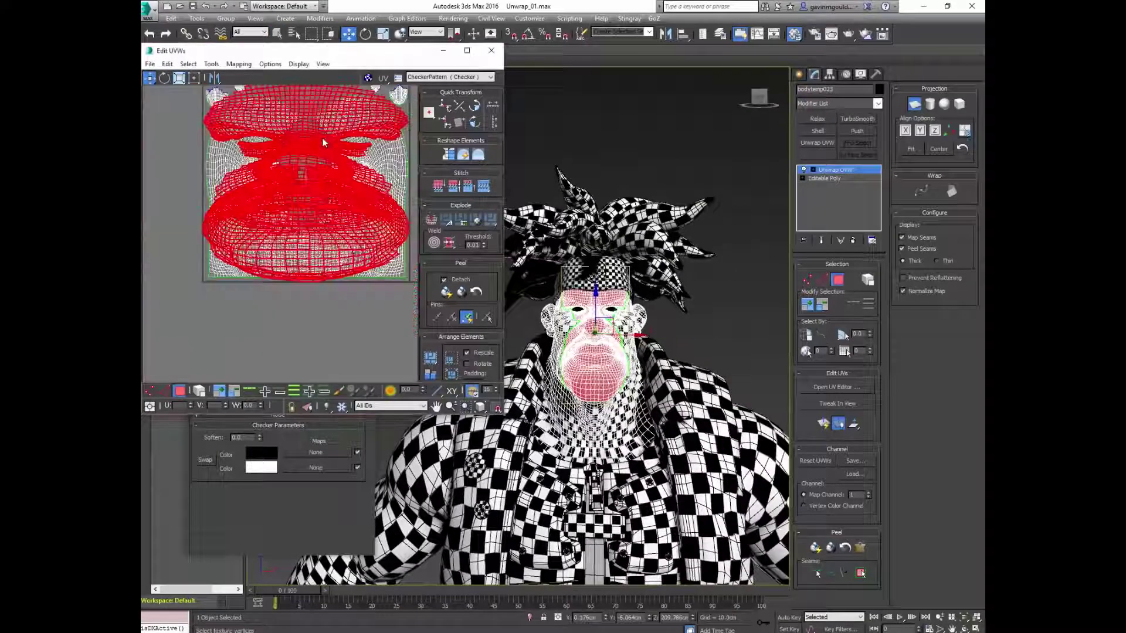
scroll(318, 142, "down", 3)
scroll(318, 142, "down", 3)
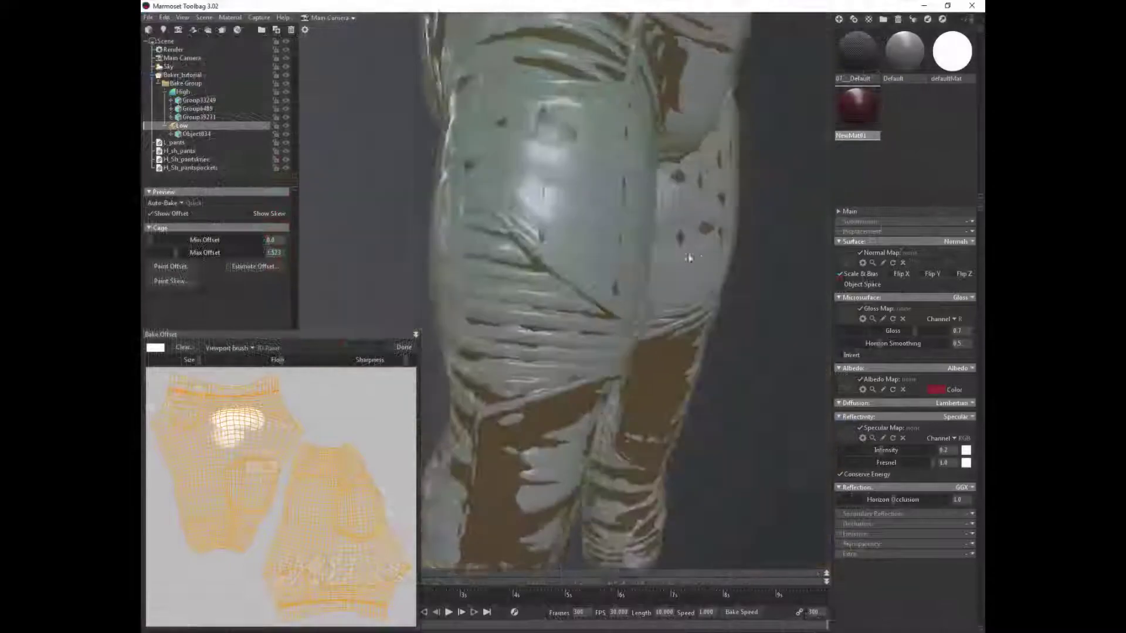
Step: Paint bake offset strokes onto the low-poly pants, orbiting to check coverage around the hips
left_click_drag(605, 278, 634, 414, "alt")
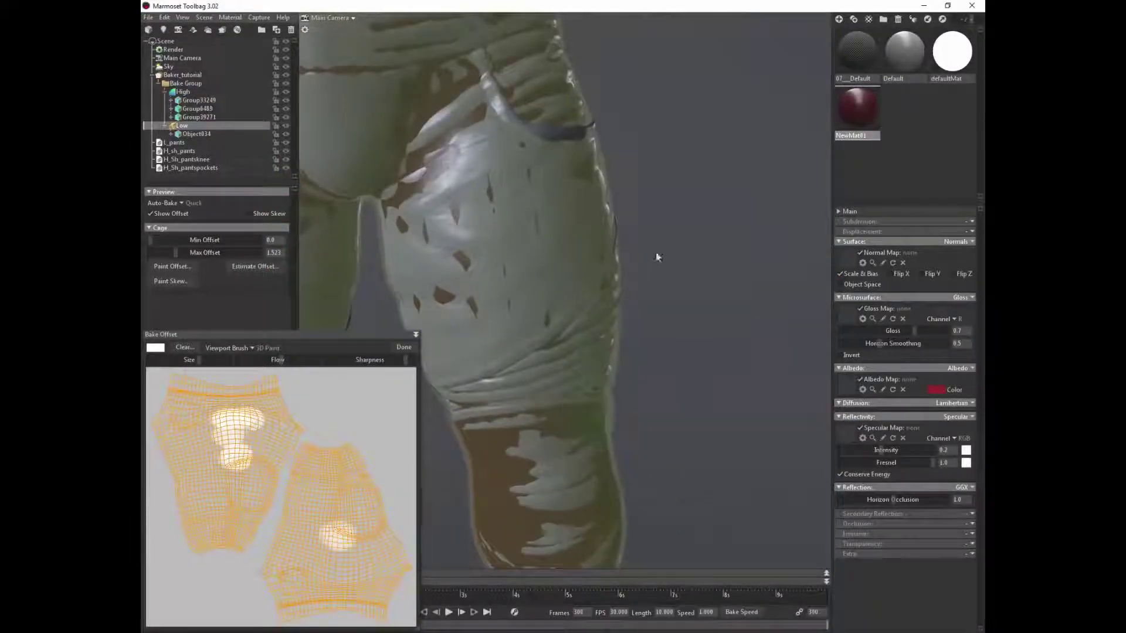
mouse_move(716, 233)
left_mouse_down("alt")
mouse_move(600, 319)
mouse_move(631, 352)
mouse_move(599, 238)
left_mouse_up("alt")
scroll(485, 390, "up", 3)
mouse_move(485, 390)
left_mouse_down("alt")
mouse_move(747, 446)
mouse_move(739, 390)
left_mouse_up("alt")
scroll(739, 390, "down", 3)
left_click_drag(253, 340, 262, 310)
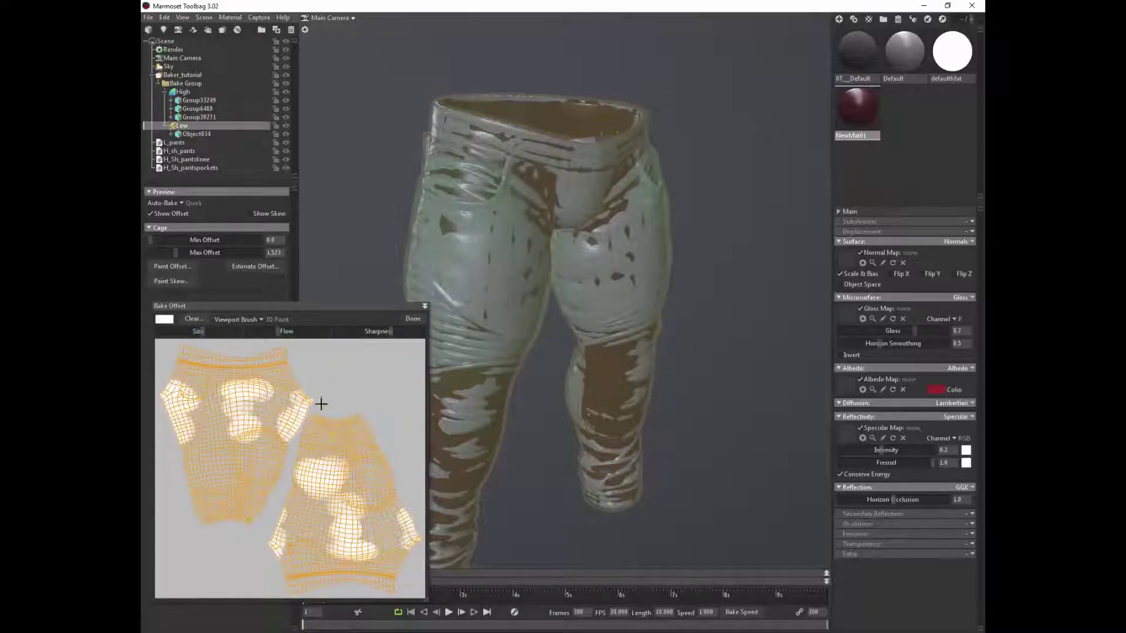
left_click_drag(290, 305, 285, 304)
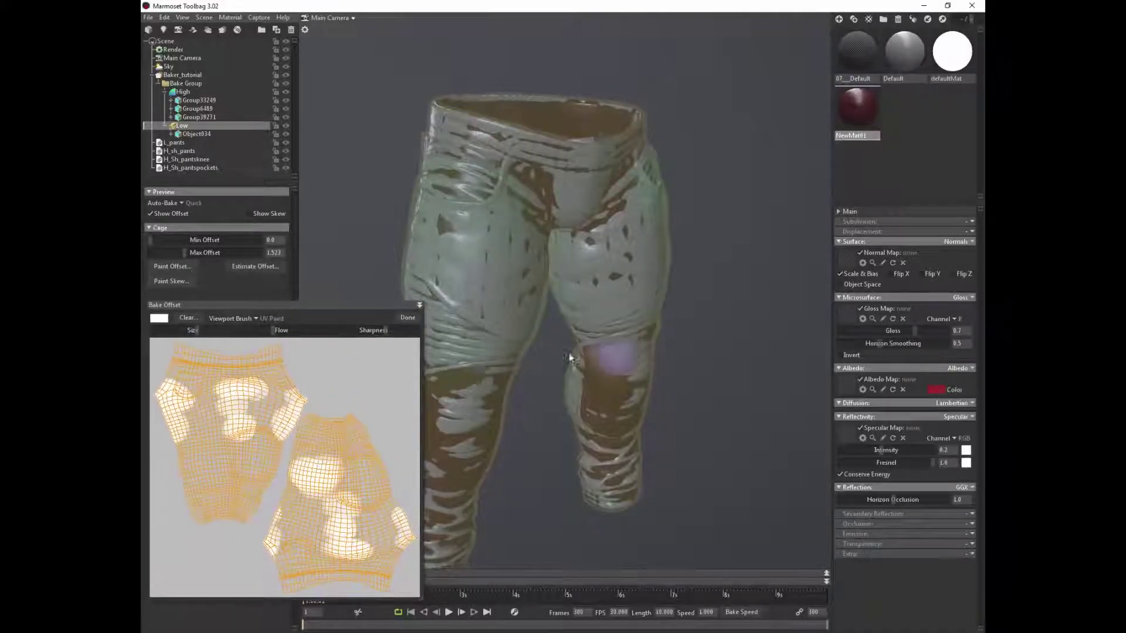
mouse_move(570, 358)
left_mouse_down("alt")
mouse_move(722, 352)
mouse_move(675, 347)
mouse_move(742, 382)
mouse_move(507, 319)
left_mouse_up("alt")
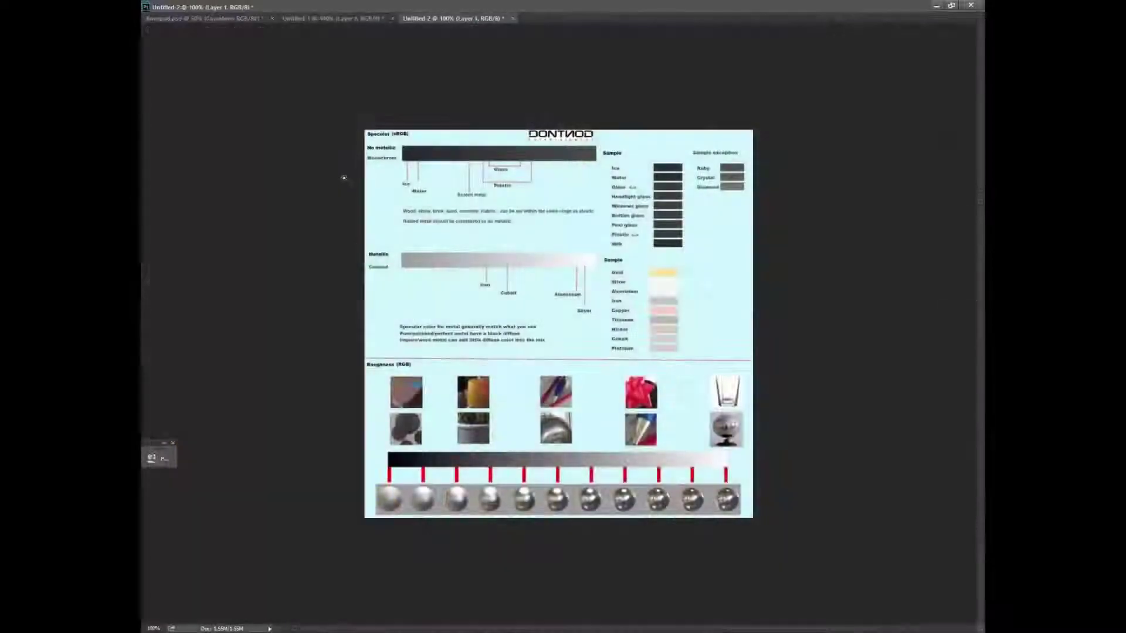
Step: Bring up the monochrome albedo values chart in the Untitled-1 document
left_click(310, 17)
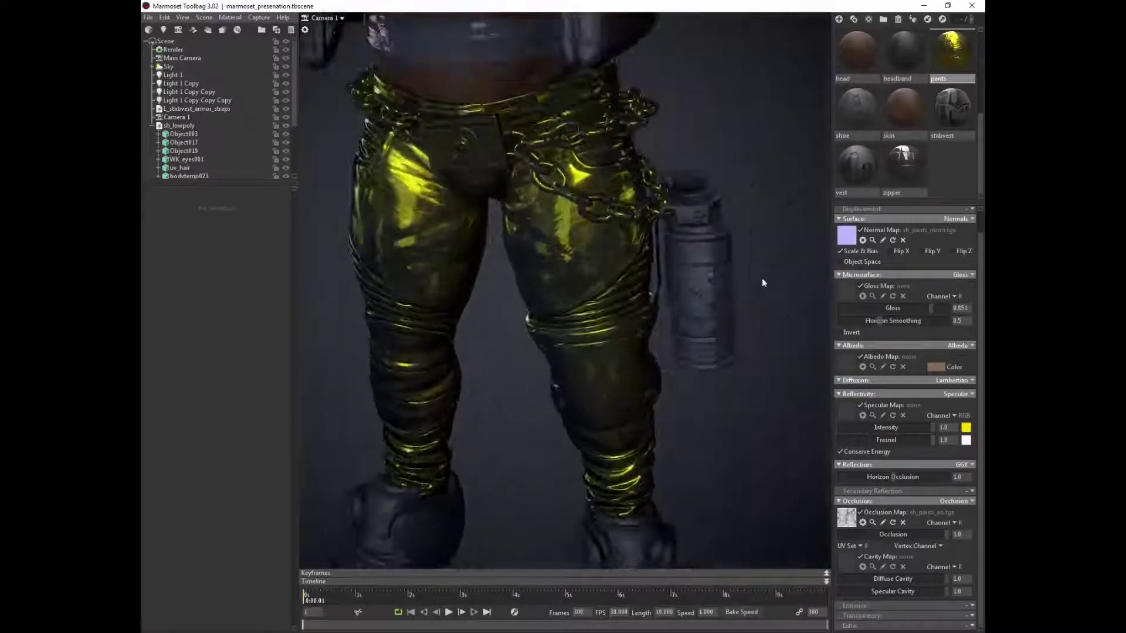
Step: Select the vest, keep GGX reflection and raise its gloss so it turns shiny
left_click(651, 359)
left_click(860, 168)
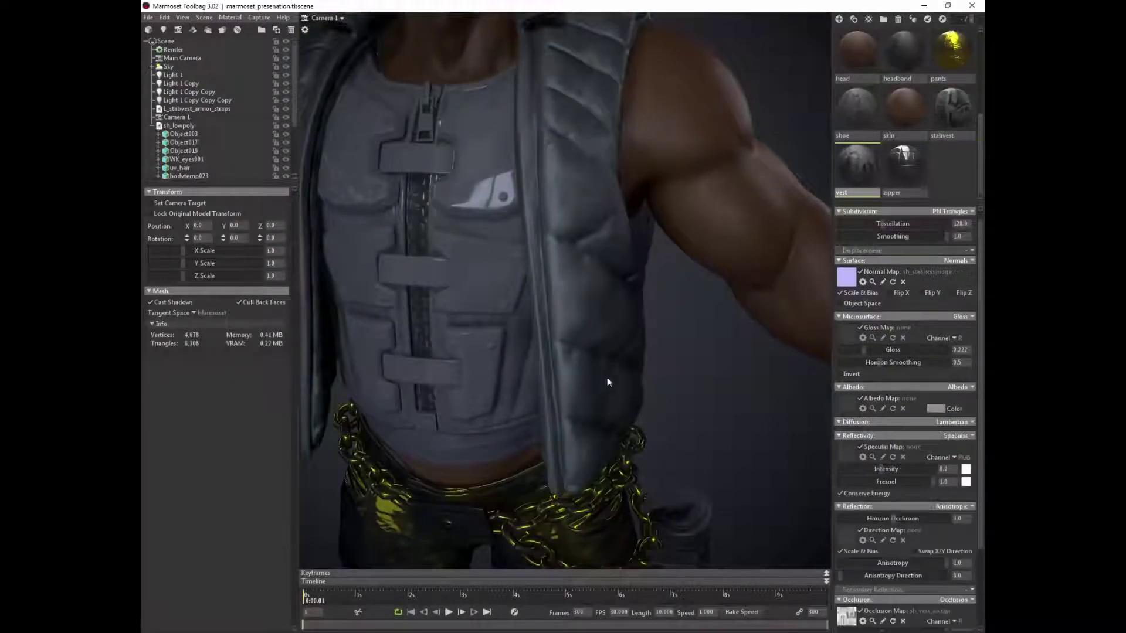
left_click_drag(718, 361, 712, 319)
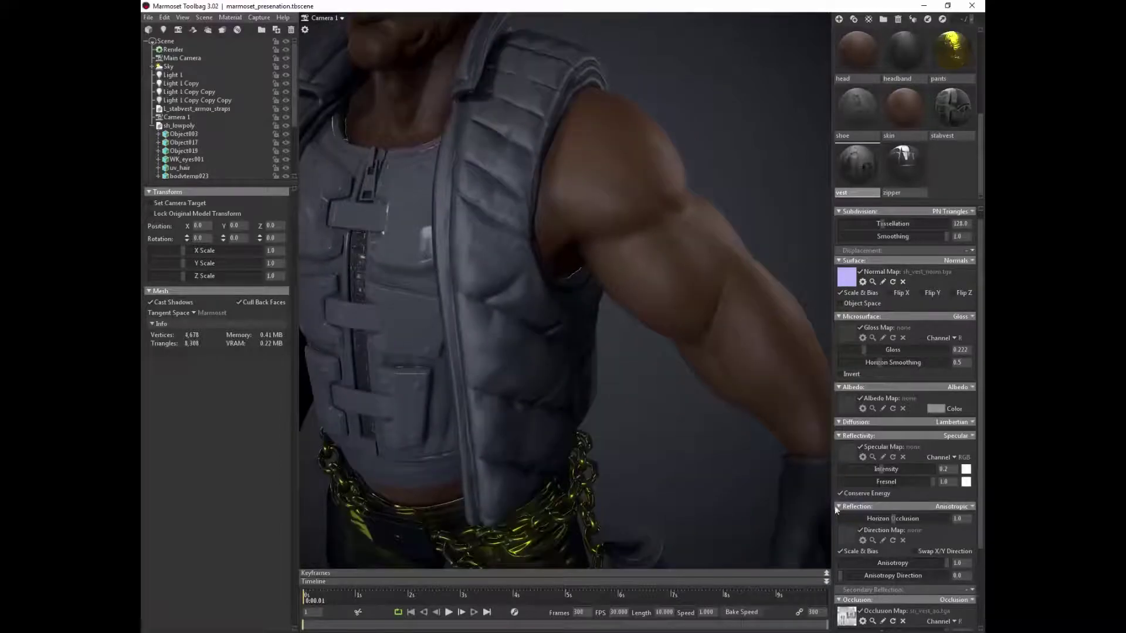
left_click(971, 508)
left_click(929, 550)
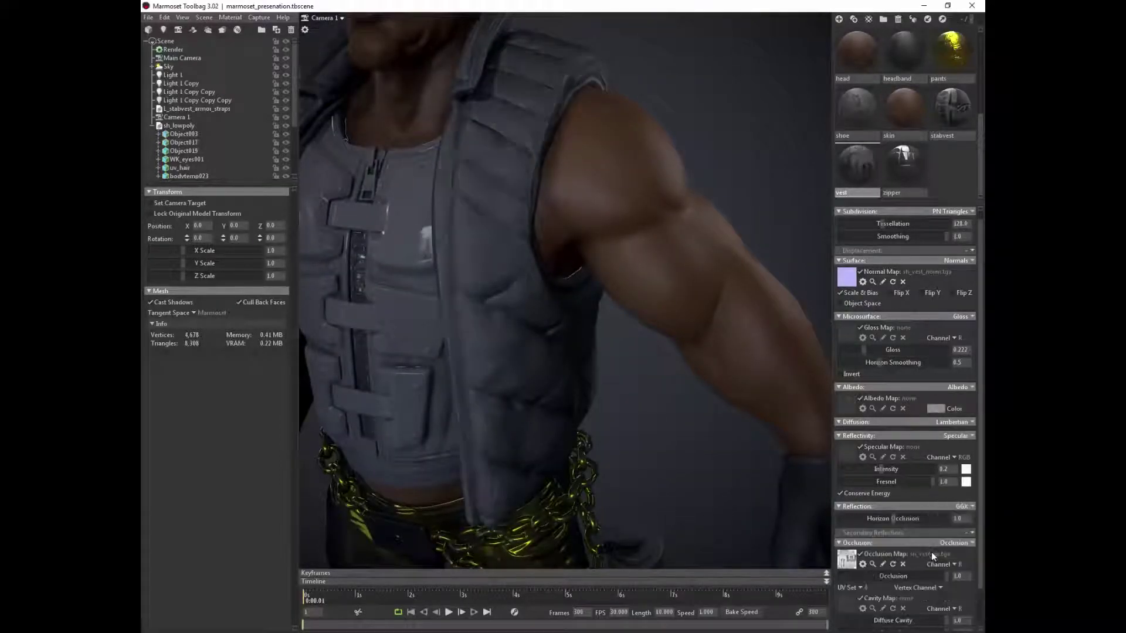
left_click_drag(909, 349, 933, 350)
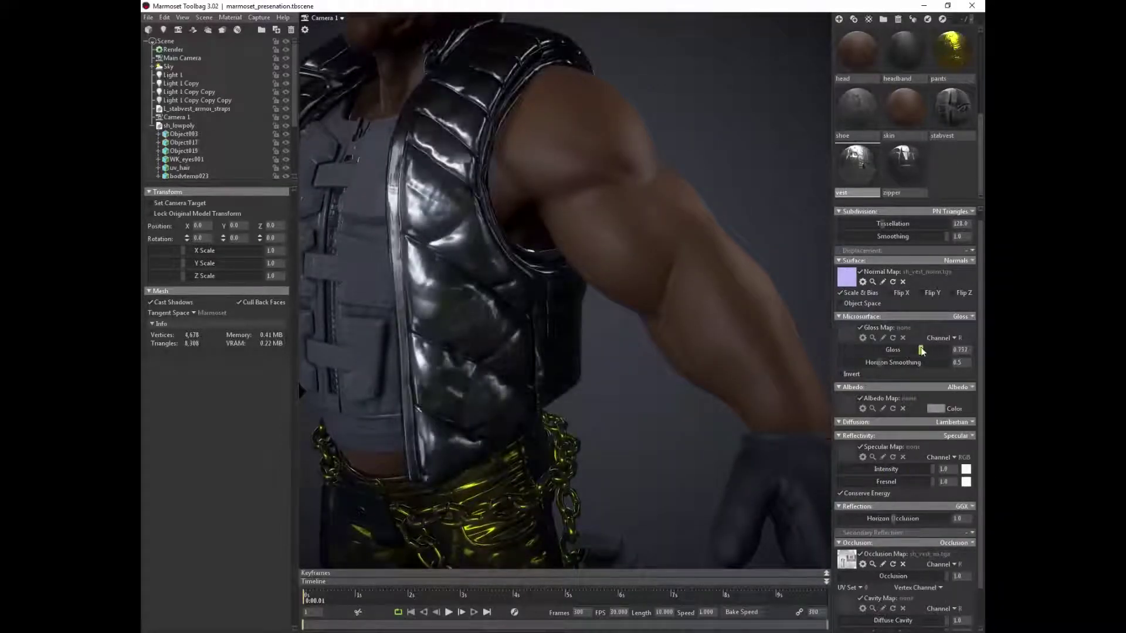
left_click_drag(643, 334, 764, 384)
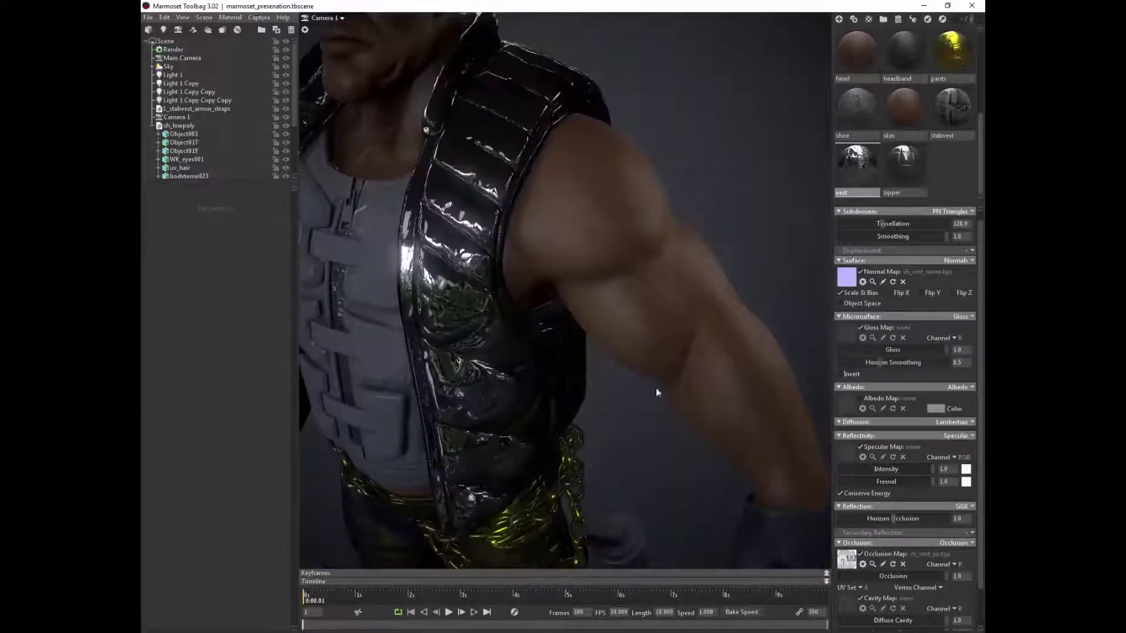
Step: Compare Blinn-Phong and GGX highlights on the vest, then settle on Anisotropic reflection
left_click(969, 508)
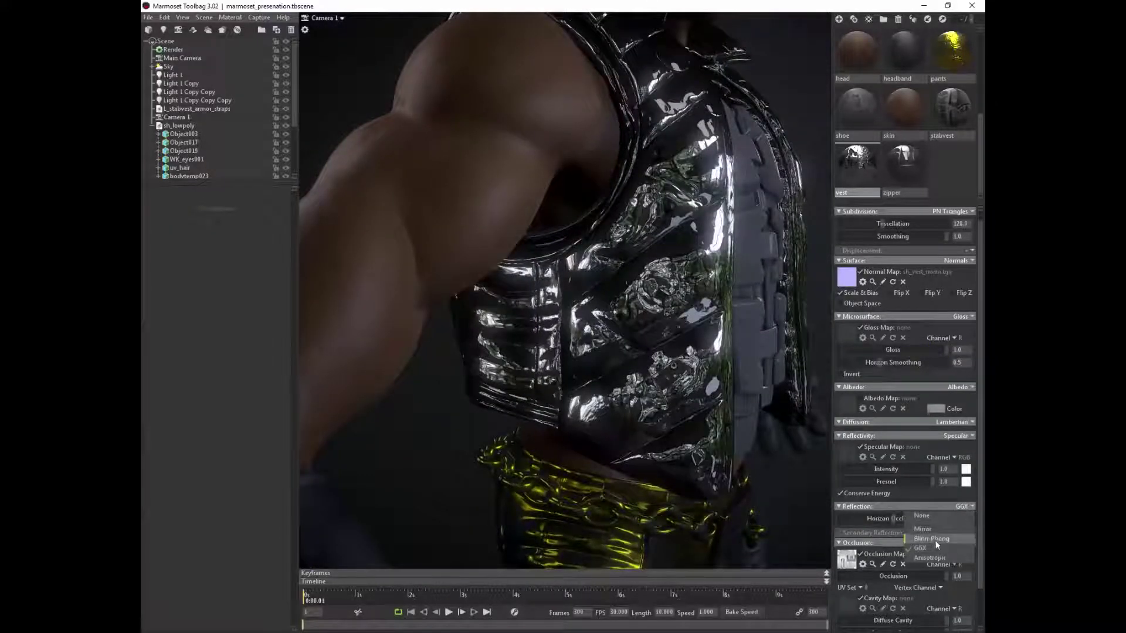
left_click(936, 540)
mouse_move(645, 322)
left_mouse_down()
mouse_move(504, 323)
mouse_move(526, 393)
left_mouse_up()
left_click(969, 507)
left_click(941, 551)
mouse_move(617, 352)
left_mouse_down()
mouse_move(689, 365)
mouse_move(867, 344)
mouse_move(710, 400)
left_mouse_up()
left_click(972, 509)
left_click(929, 558)
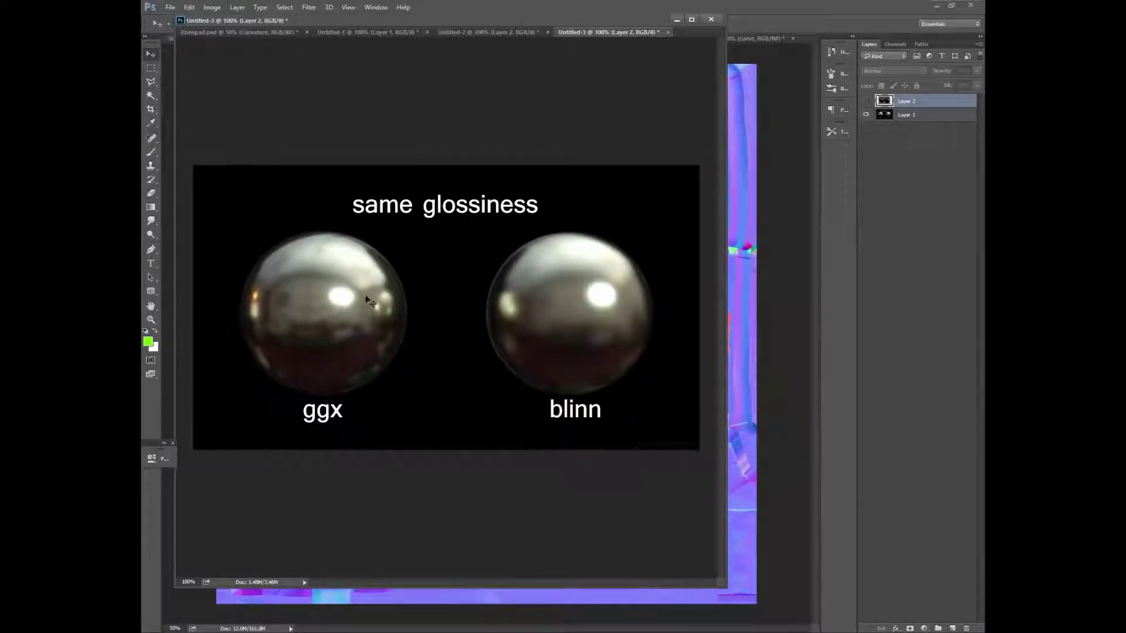
Step: Target another drawing layer, reveal Layer 3's dark-spheres image, and add a new empty layer
key("alt+bracketleft")
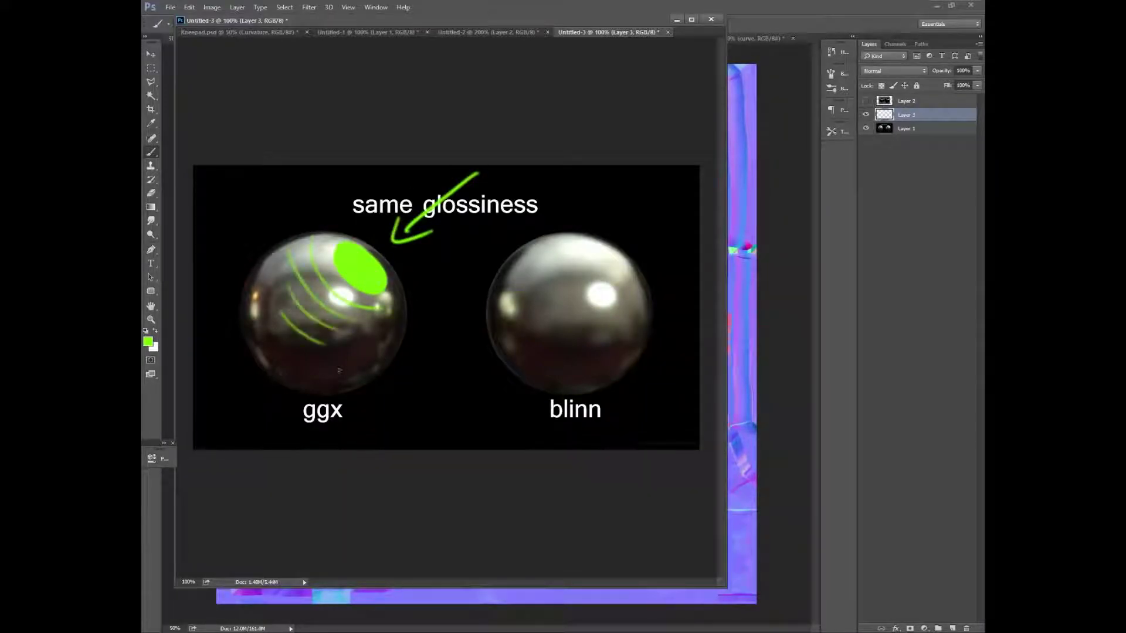
left_click(867, 101)
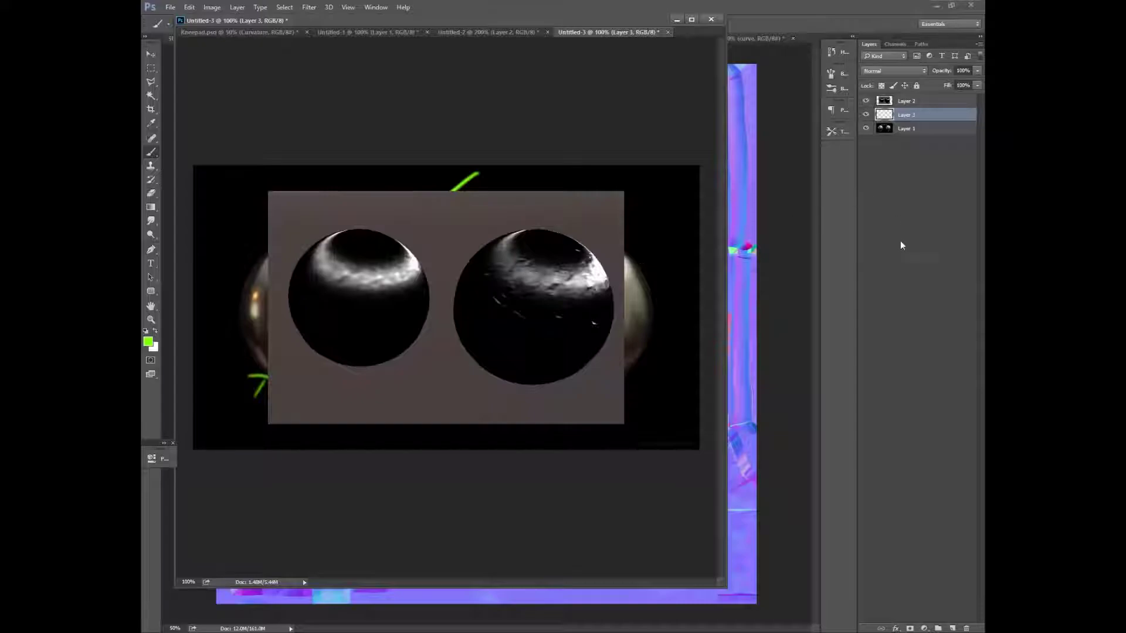
left_click(952, 628)
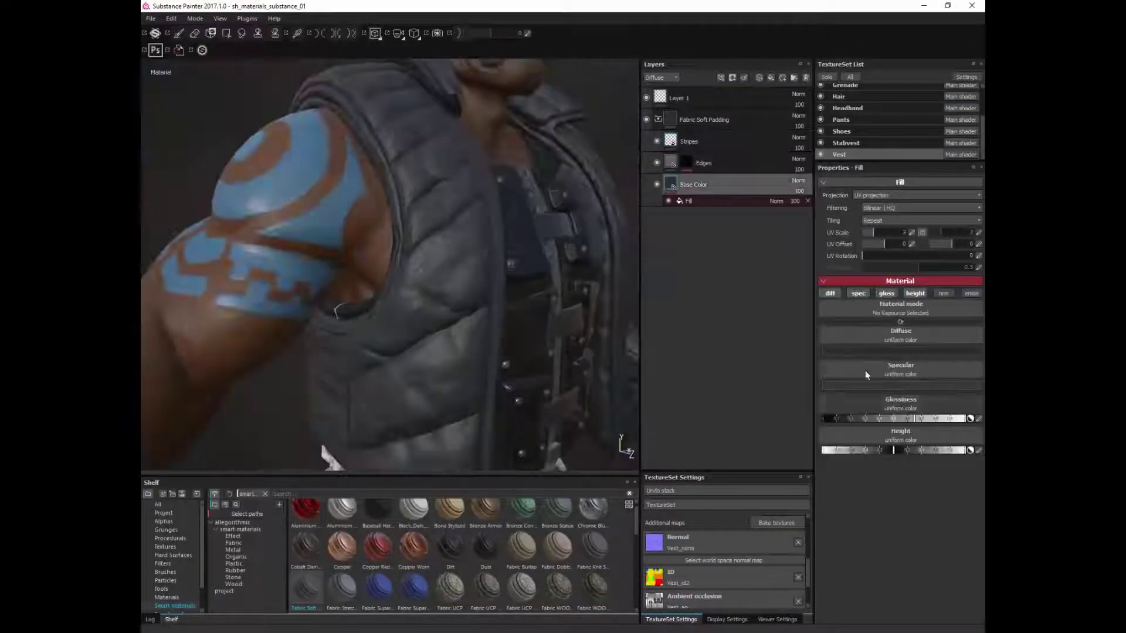
Step: Change the vest padding's Base Color from blue to a fine-tuned green
left_click(869, 380)
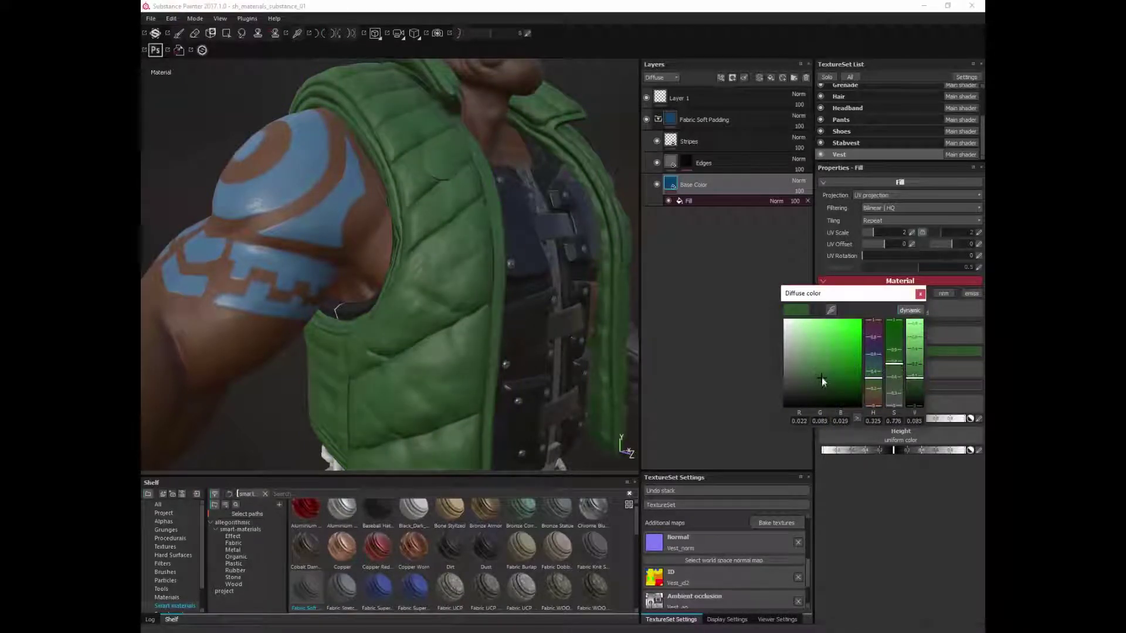
left_click_drag(880, 379, 880, 382)
left_click(821, 383)
scroll(387, 264, "down", 5)
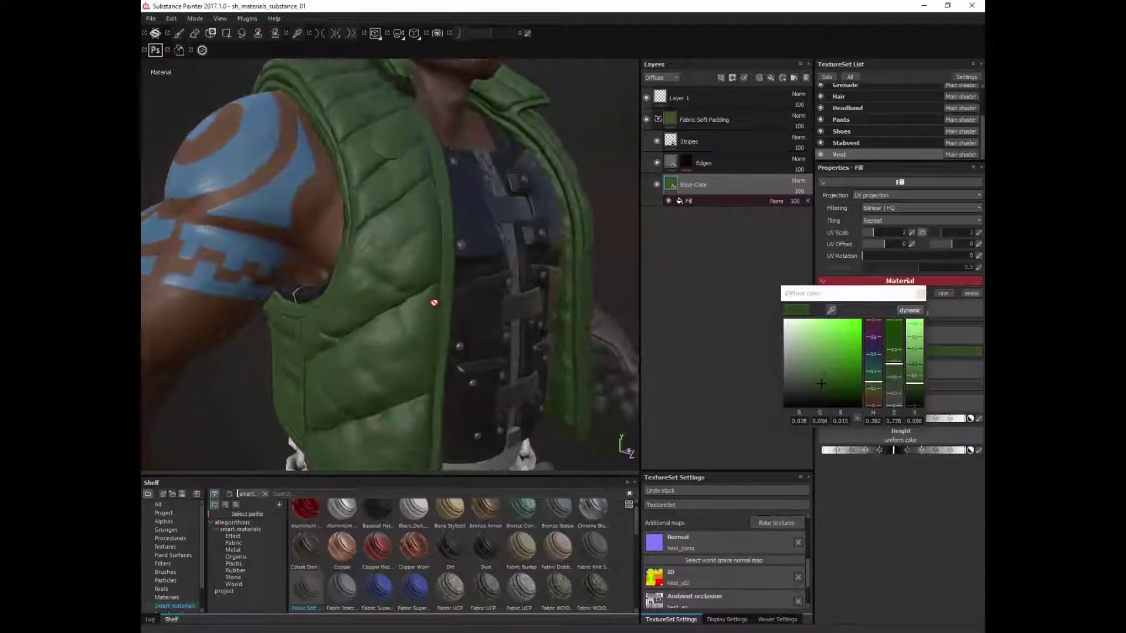
left_click_drag(352, 264, 254, 213, "alt")
Step: Mask Fabric Soft Padding by colour selection to the yellow and blue ID regions
left_click(704, 119)
right_click(749, 120)
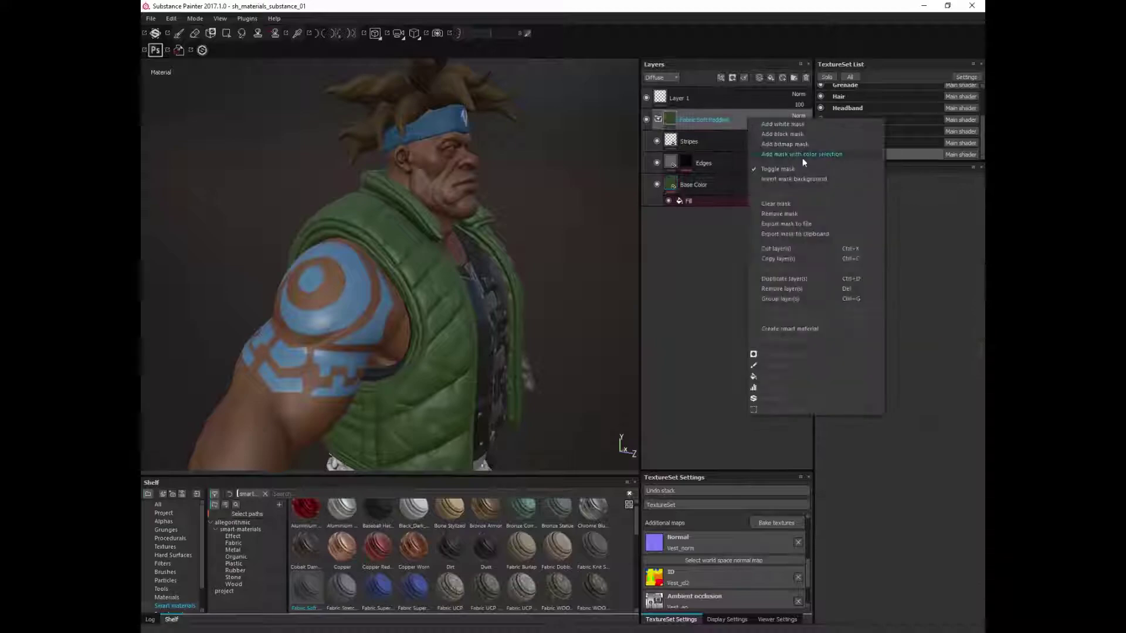
left_click(817, 155)
left_click(963, 264)
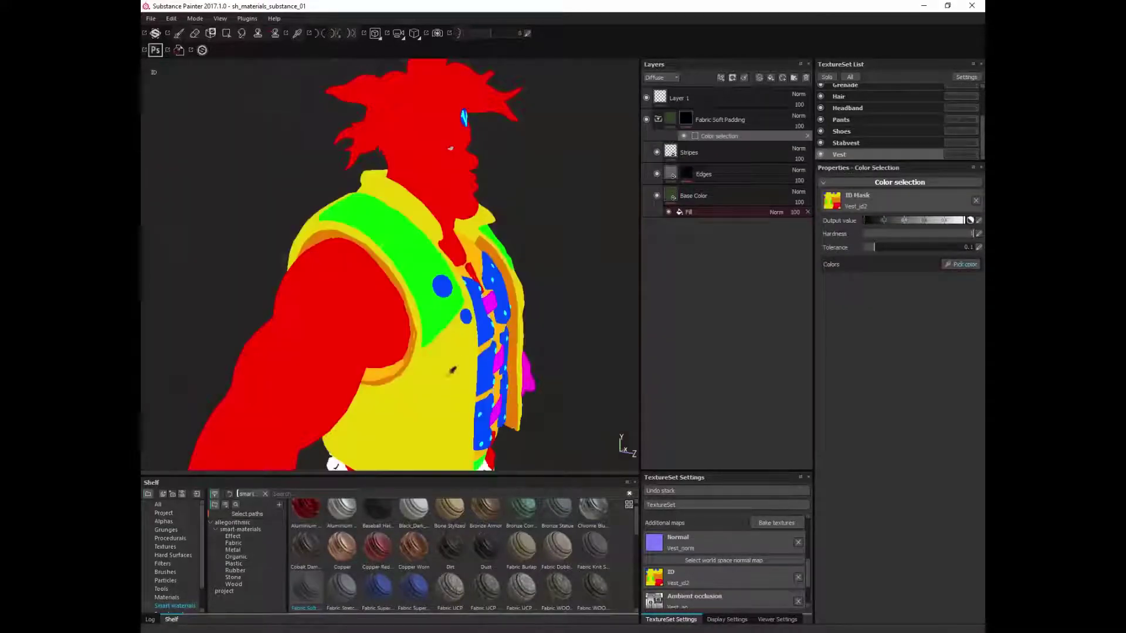
left_click(396, 291)
left_click_drag(530, 226, 511, 291, "alt")
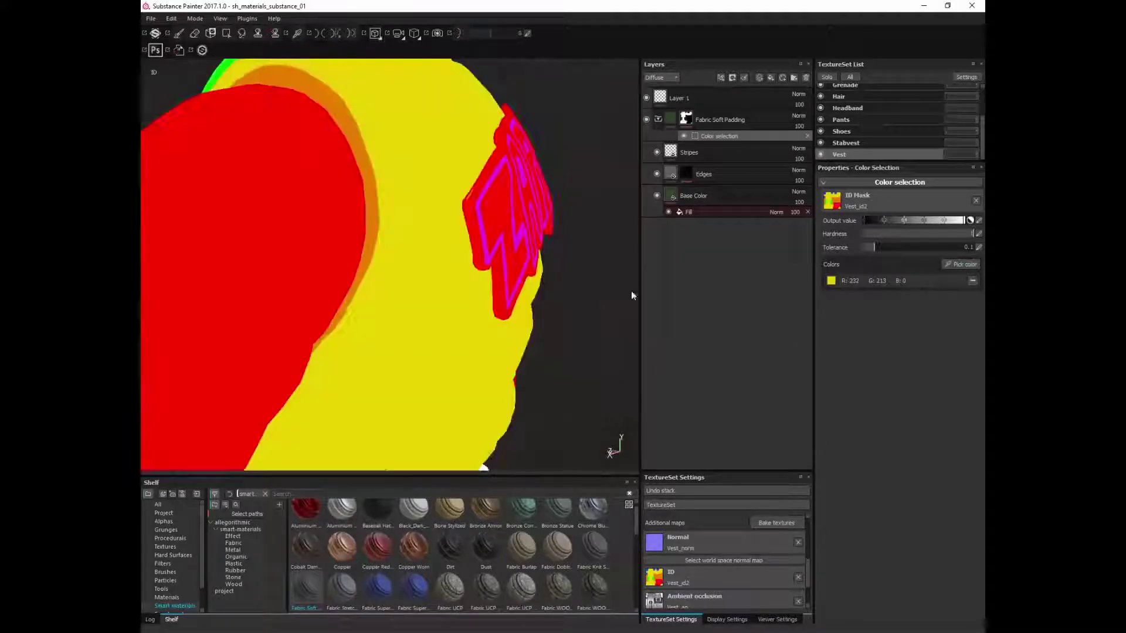
left_click(959, 266)
left_click(380, 380)
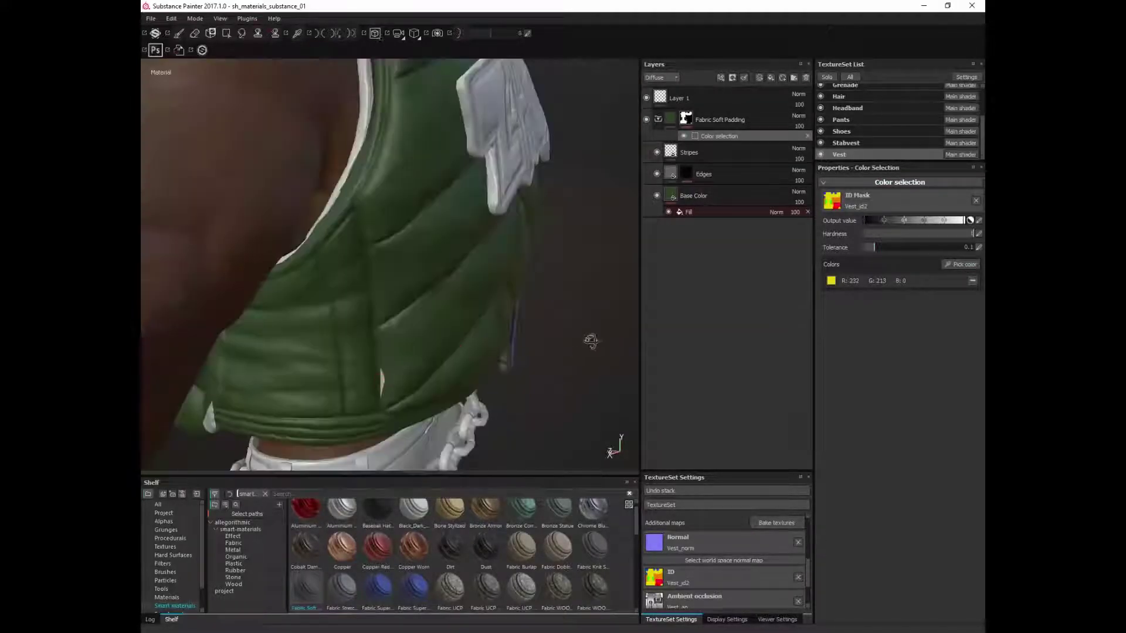
left_click(378, 372)
mouse_move(378, 373)
left_mouse_down("alt")
mouse_move(433, 239)
mouse_move(528, 273)
left_mouse_up("alt")
key("1")
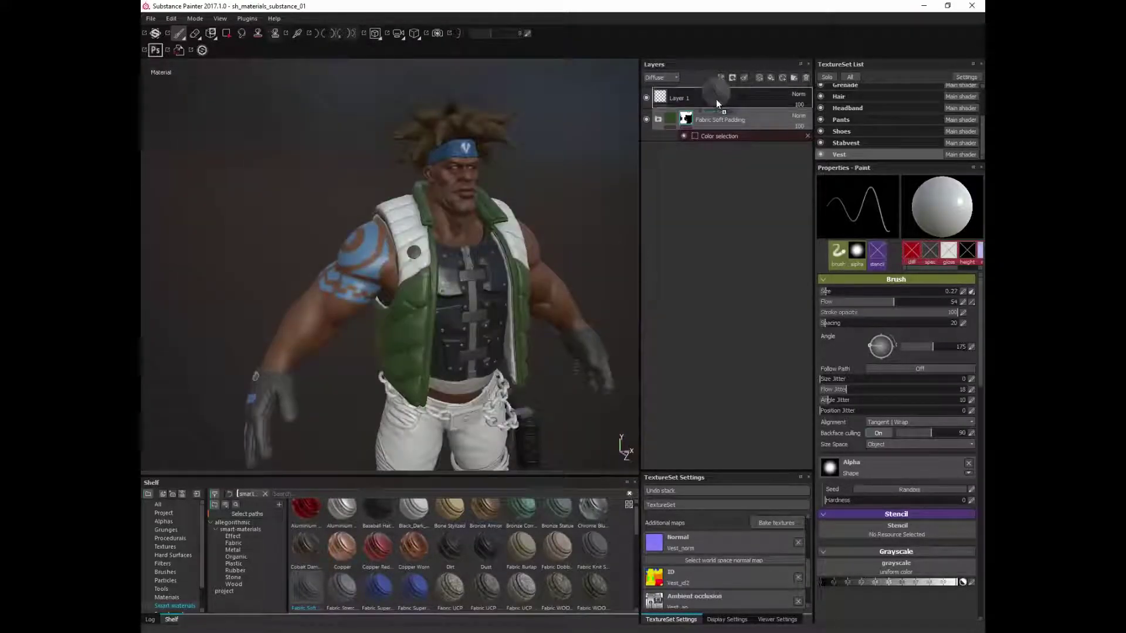
Step: Add a second Fabric Soft Padding material and paint its mask with a smaller brush
left_click_drag(717, 100, 716, 107)
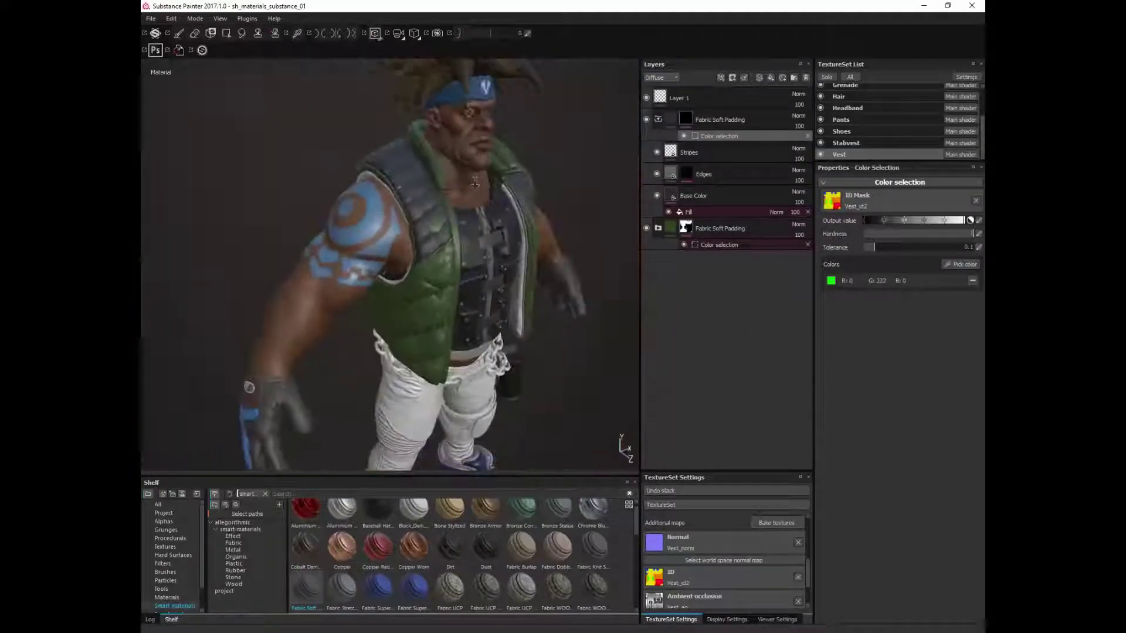
key("1")
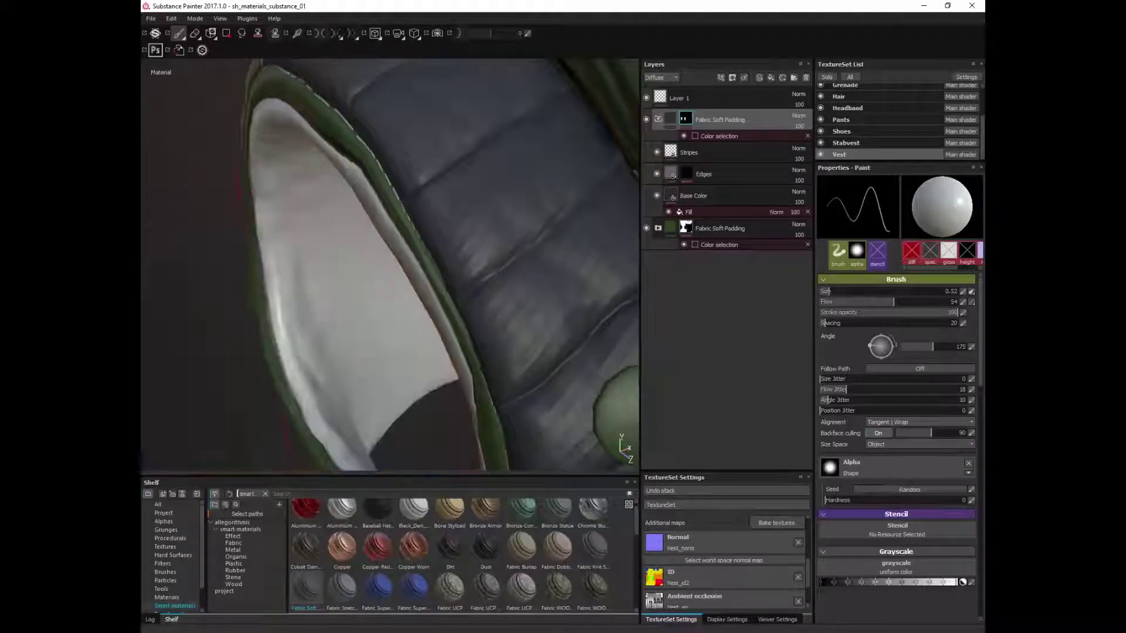
key("bracketleft")
key("bracketleft")
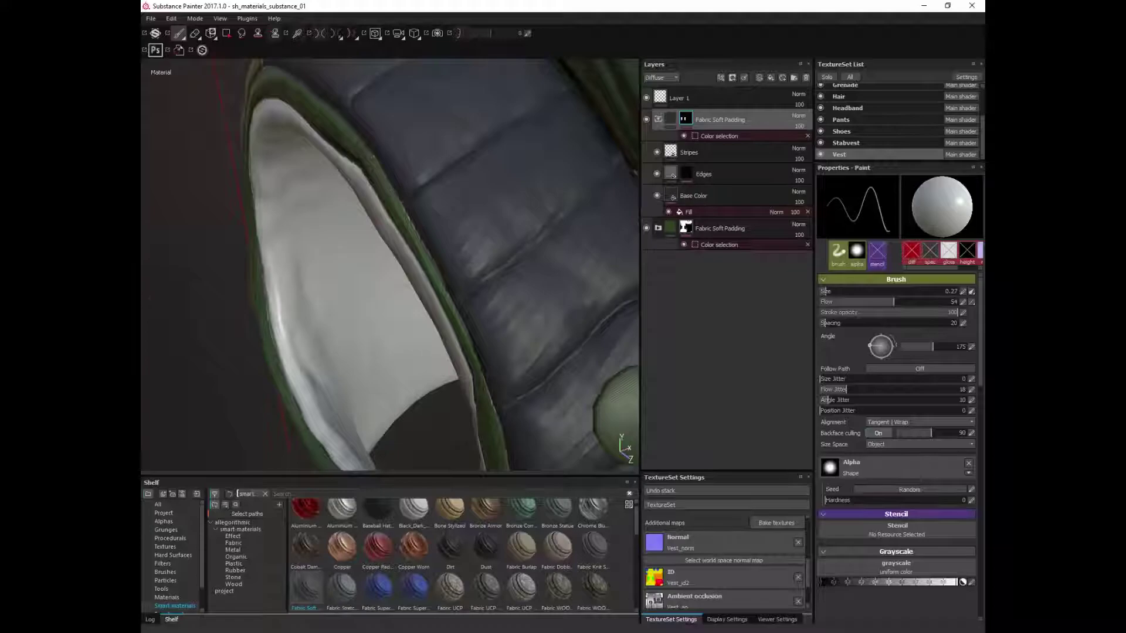
left_click_drag(482, 374, 439, 258, "alt")
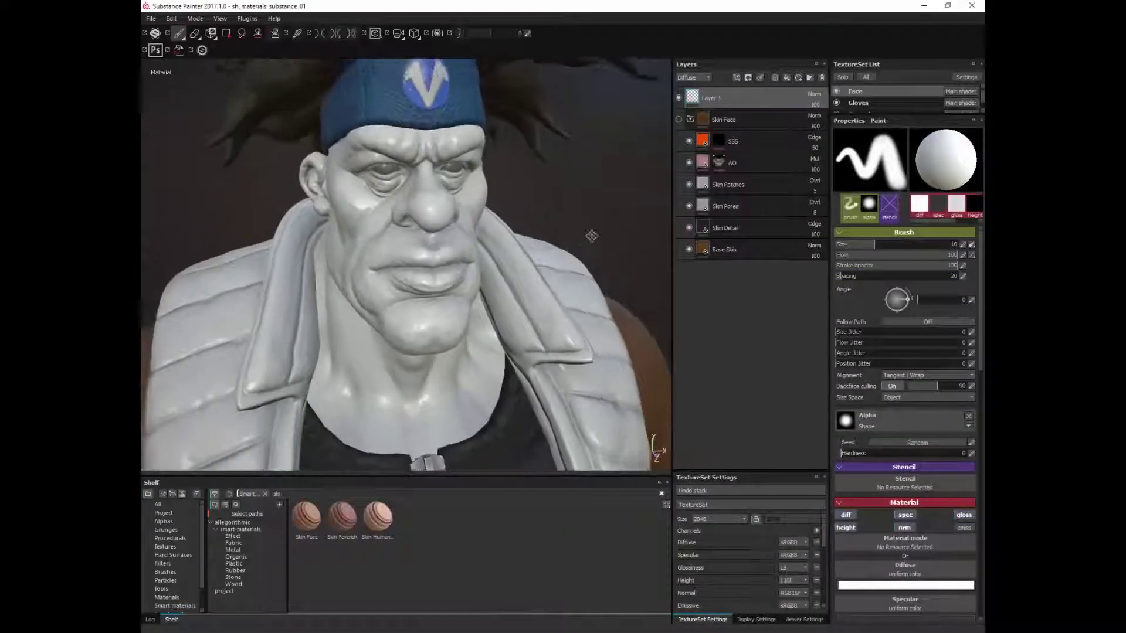
Step: Apply the Skin Feverish material to the face and inspect the Skin Detail fill settings
left_click_drag(595, 184, 552, 438)
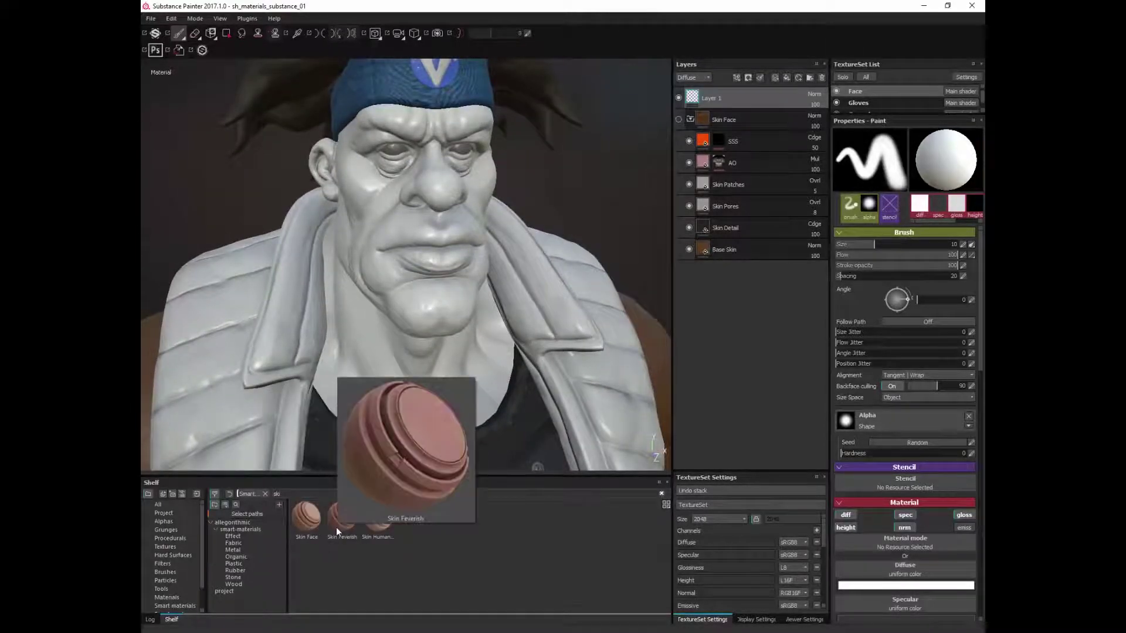
mouse_move(413, 440)
left_mouse_down("alt")
mouse_move(527, 378)
mouse_move(492, 352)
left_mouse_up("alt")
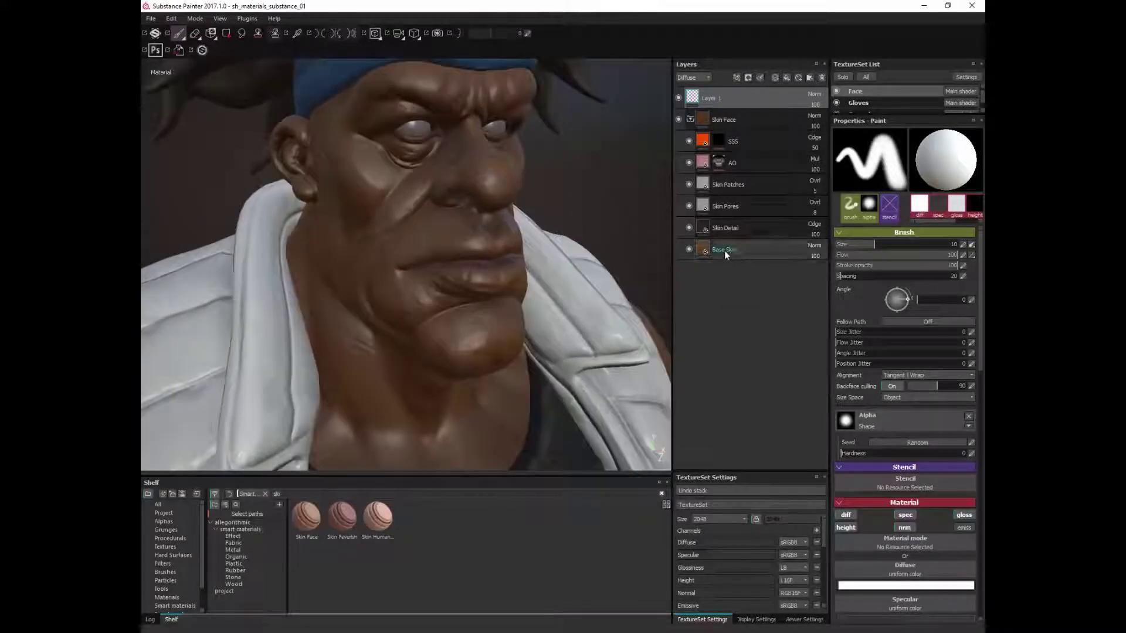
left_click(704, 231)
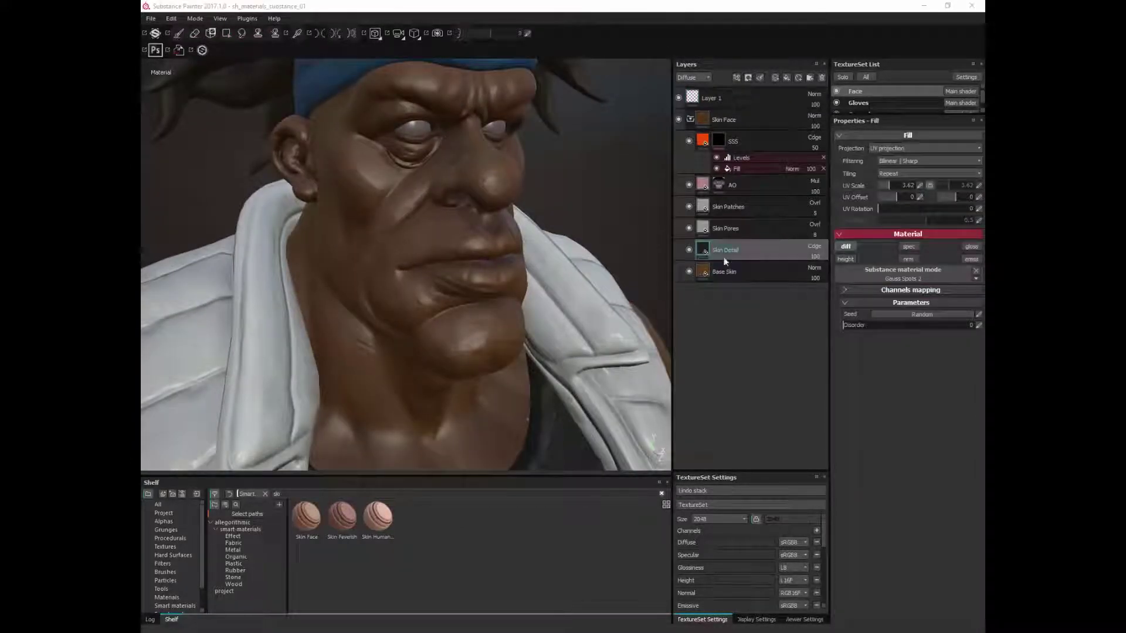
left_click_drag(493, 351, 333, 411, "alt")
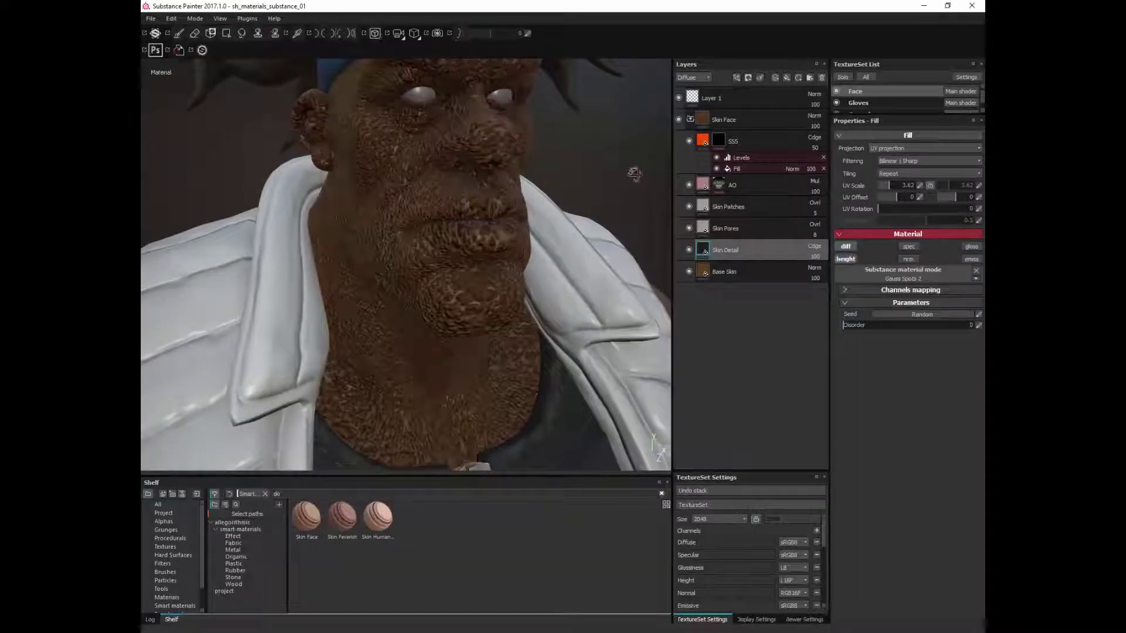
left_click_drag(633, 177, 528, 264, "alt")
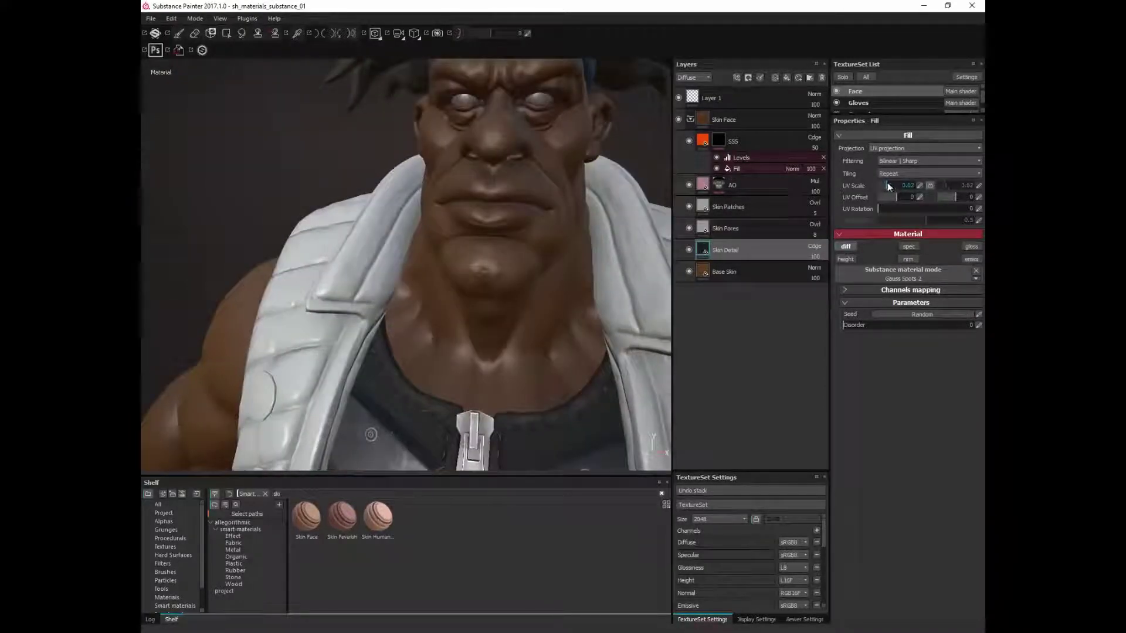
left_click_drag(528, 264, 396, 273, "alt")
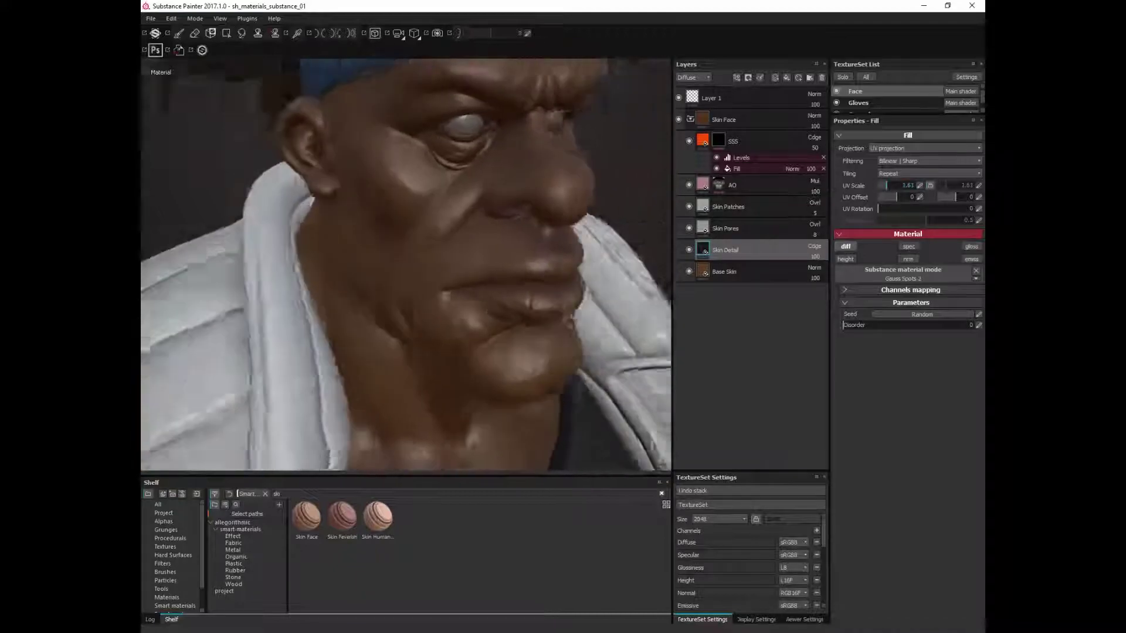
left_click_drag(493, 177, 540, 167, "alt")
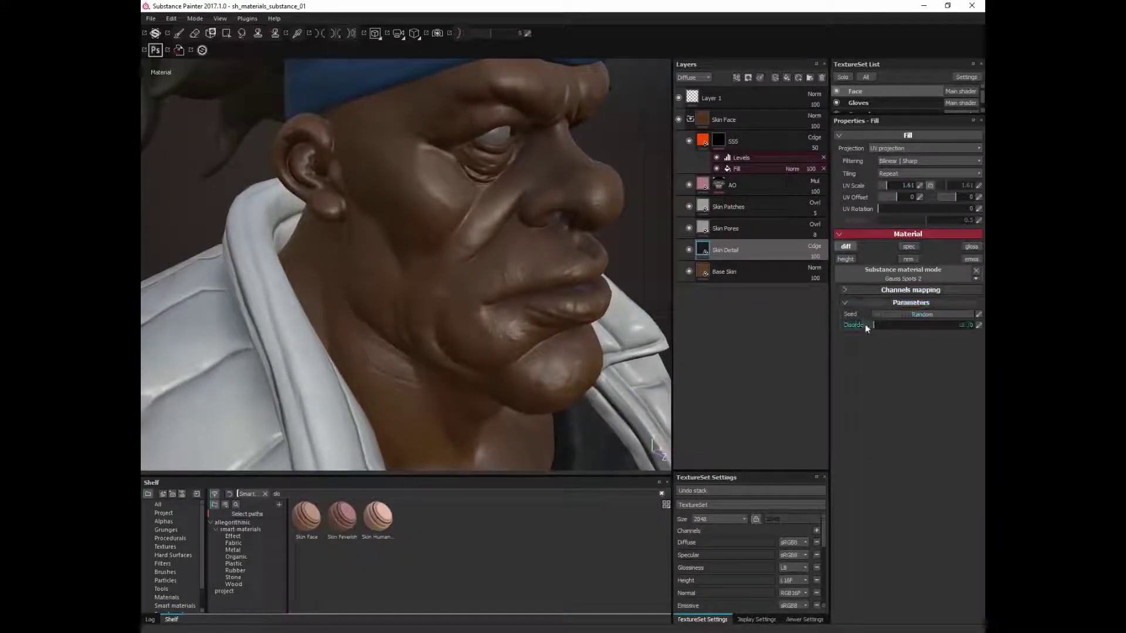
Step: Review the SSS, Skin Detail, Skin Pores and Fill layer 1 settings in the skin stack
left_click(703, 141)
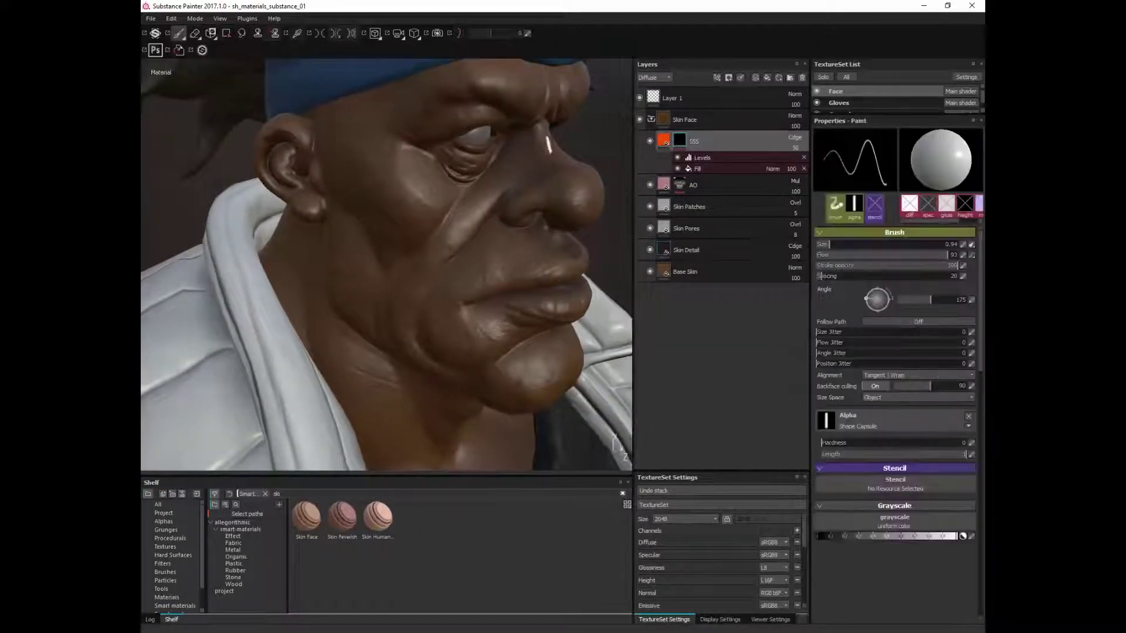
left_click_drag(572, 264, 484, 264, "alt")
left_click(704, 250)
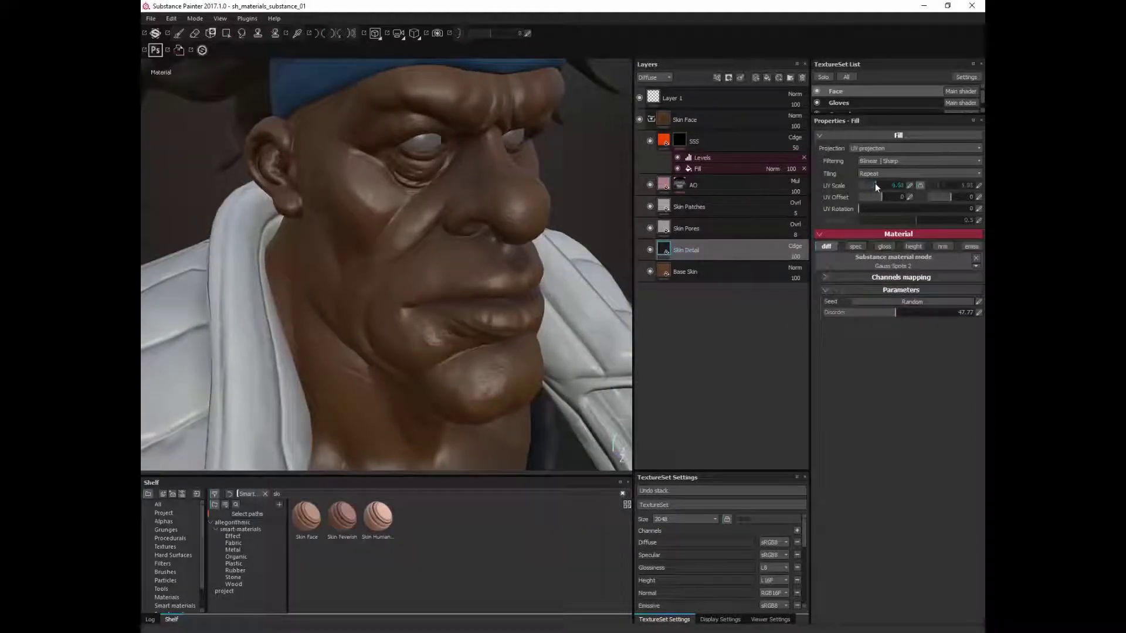
left_click(695, 228)
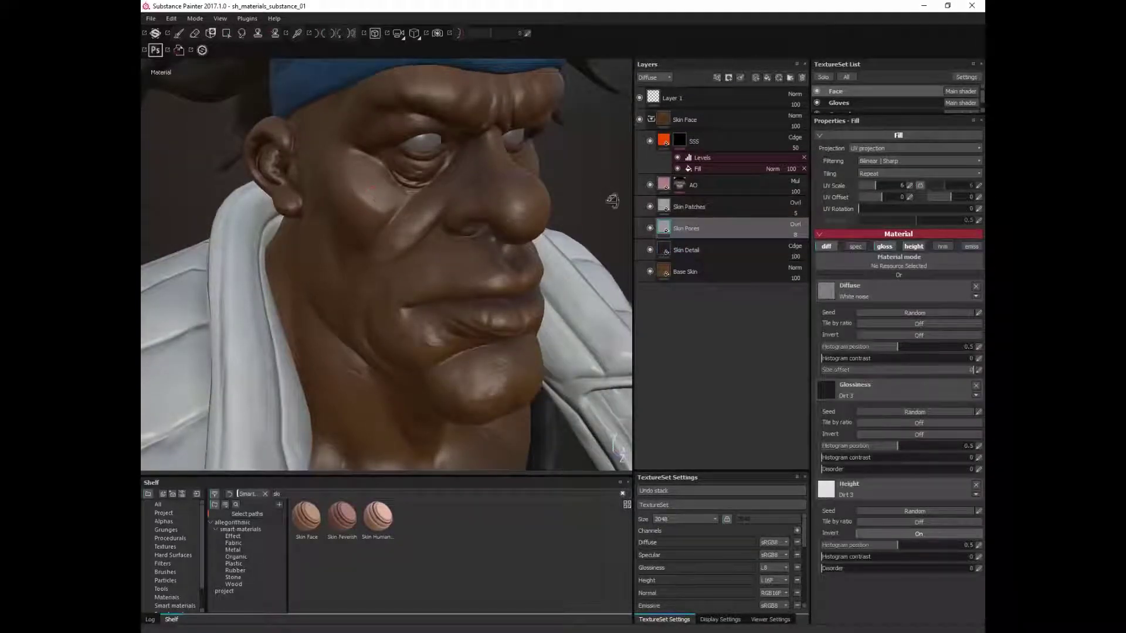
scroll(611, 201, "up", 5)
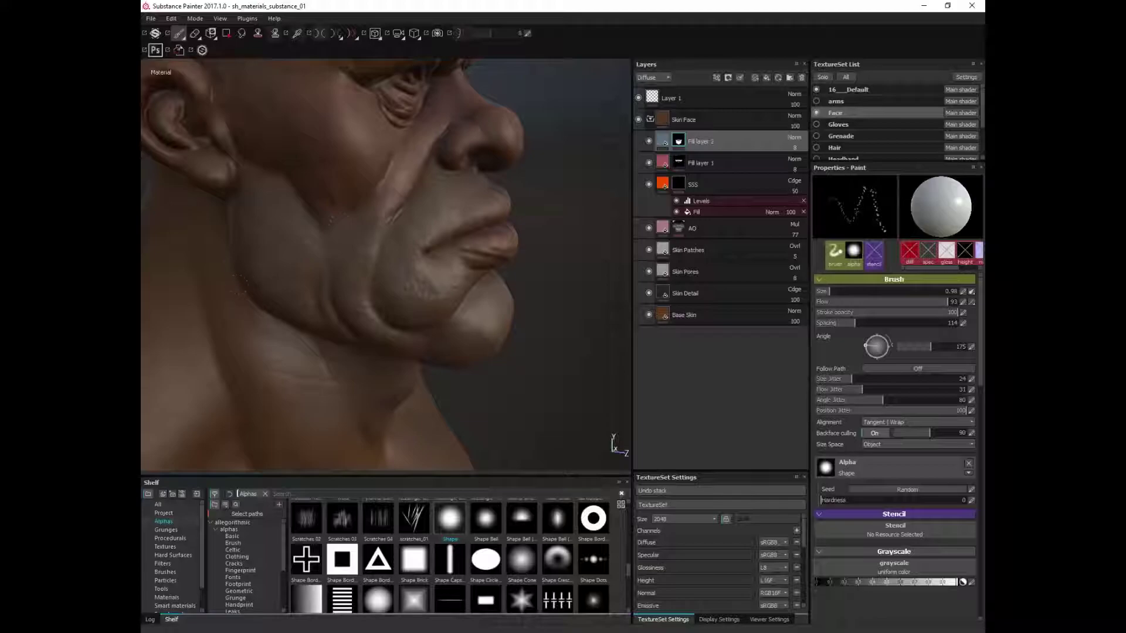
left_click_drag(348, 139, 577, 329, "alt")
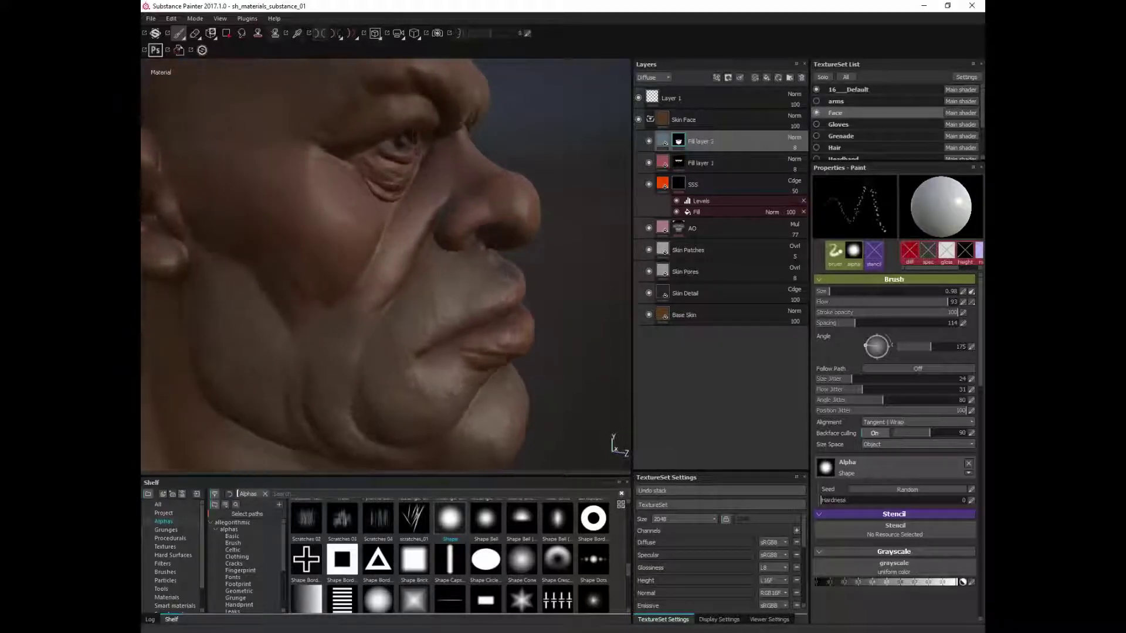
left_click(700, 163)
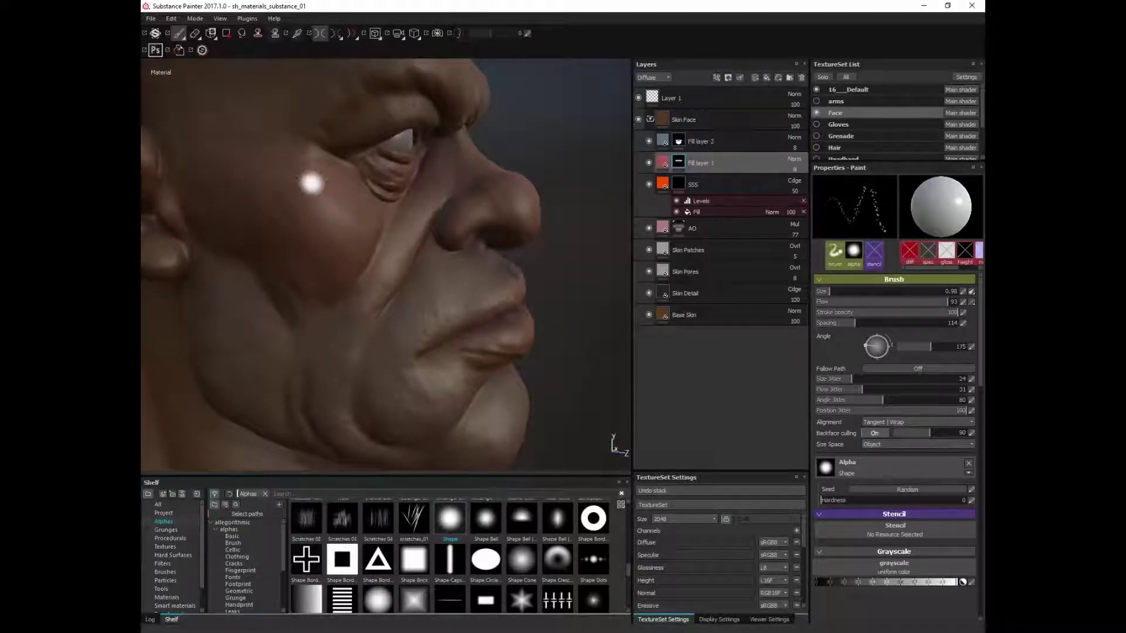
left_click_drag(308, 172, 420, 275, "alt")
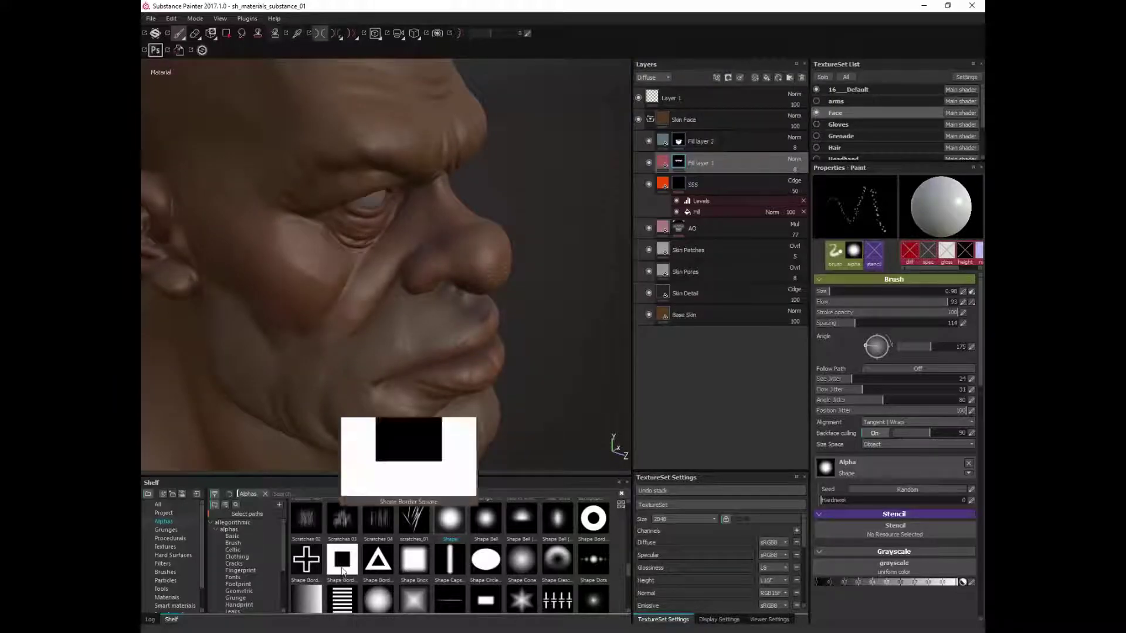
left_click_drag(402, 453, 523, 214, "alt")
left_click(729, 139)
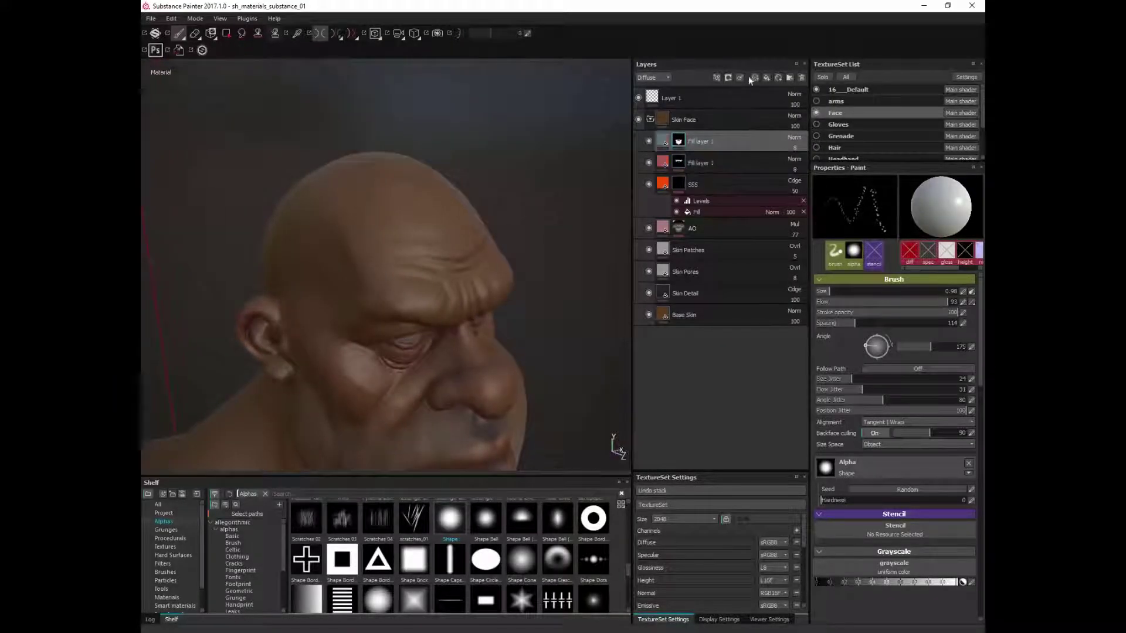
Step: Add a black-masked, diffuse-only fill layer to Skin Face with a yellowish colour
left_click(758, 80)
right_click(717, 140)
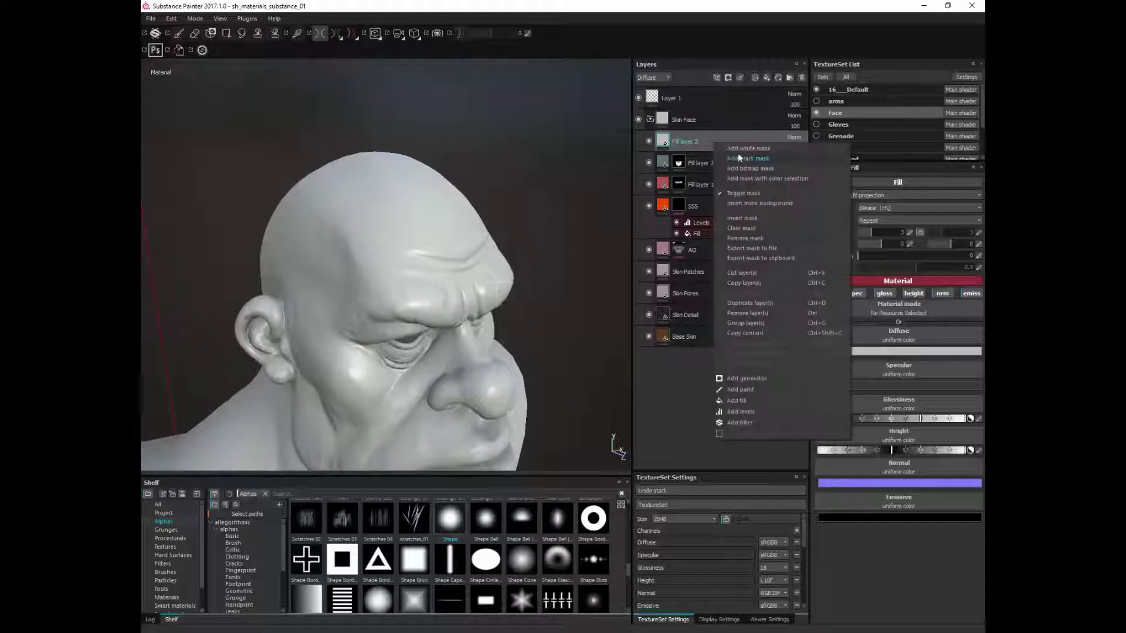
left_click(663, 143)
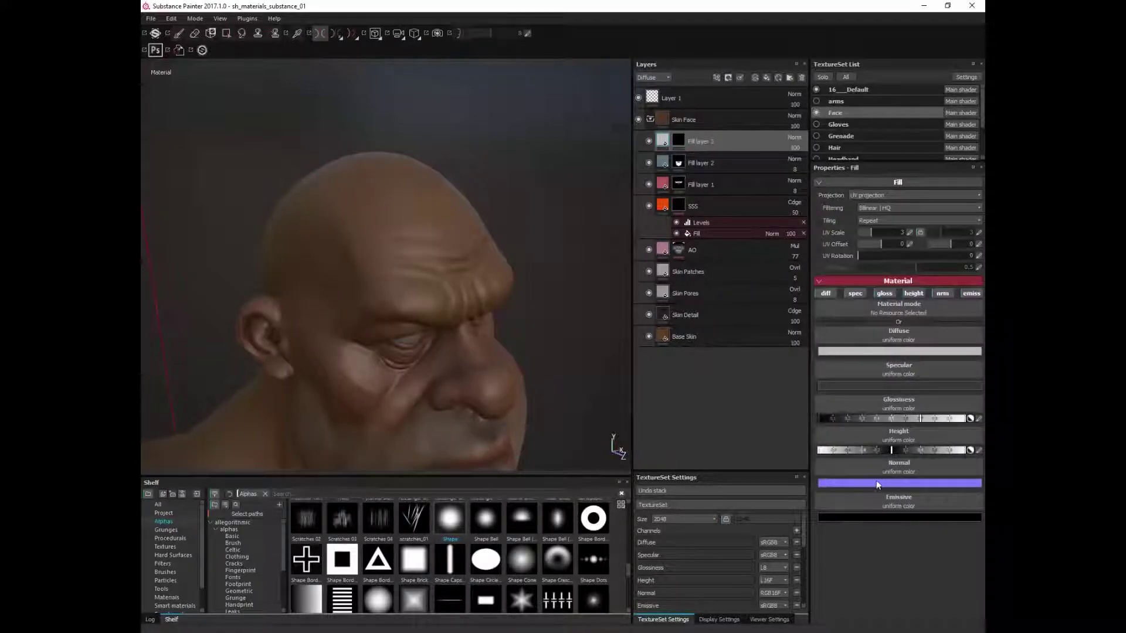
left_click(871, 292)
left_click(913, 293)
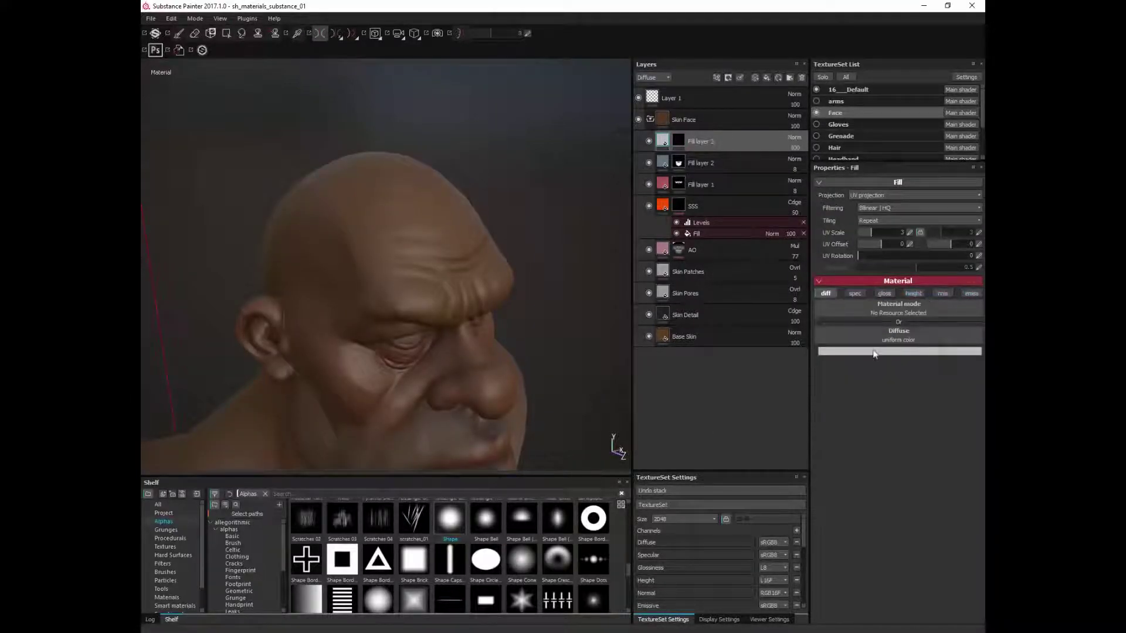
left_click(875, 352)
left_click(887, 389)
left_click(814, 349)
left_click(933, 293)
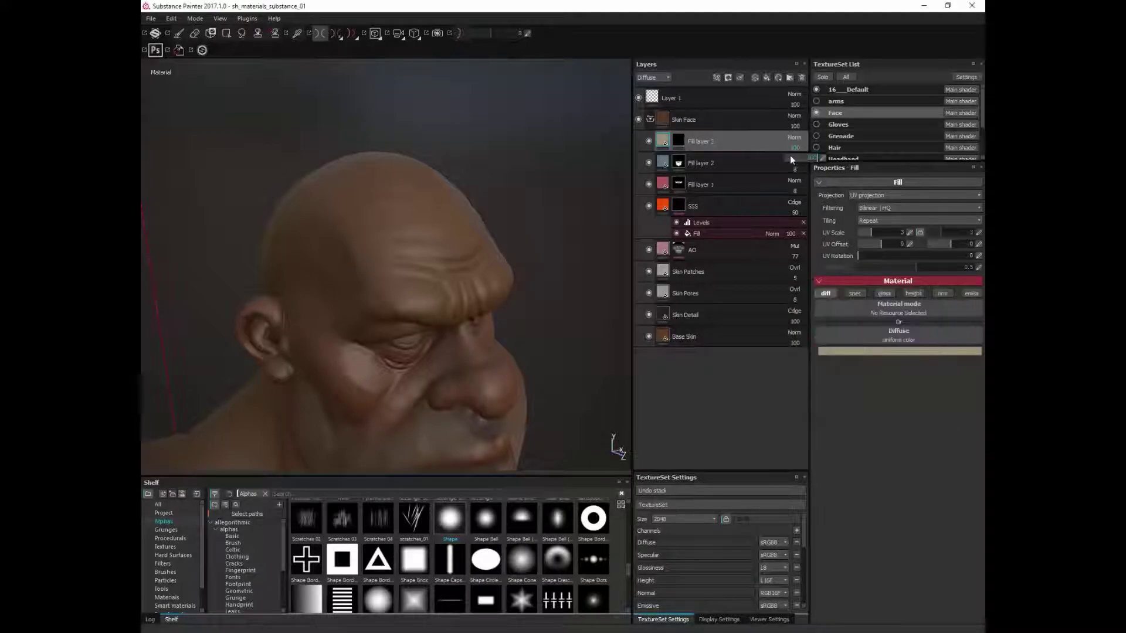
Step: Paint the new layer's mask with a small mirrored brush, making Fill layer 3 visible
left_click(678, 142)
key("bracketleft")
key("bracketleft")
key("bracketleft")
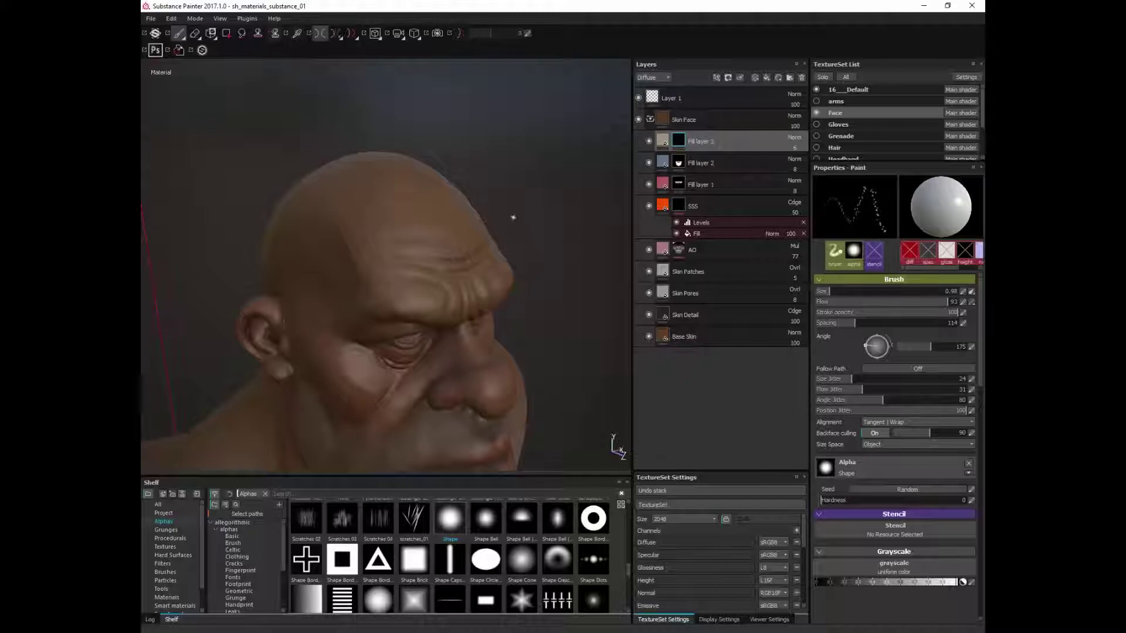
left_click_drag(513, 217, 432, 339, "alt")
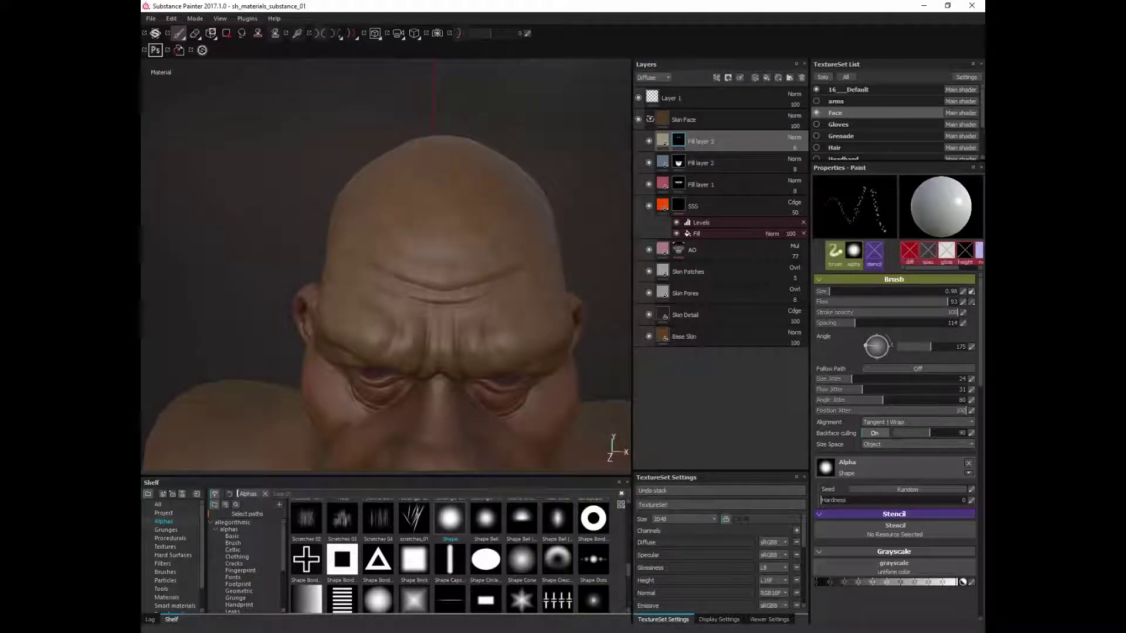
key("l")
key("l")
key("l")
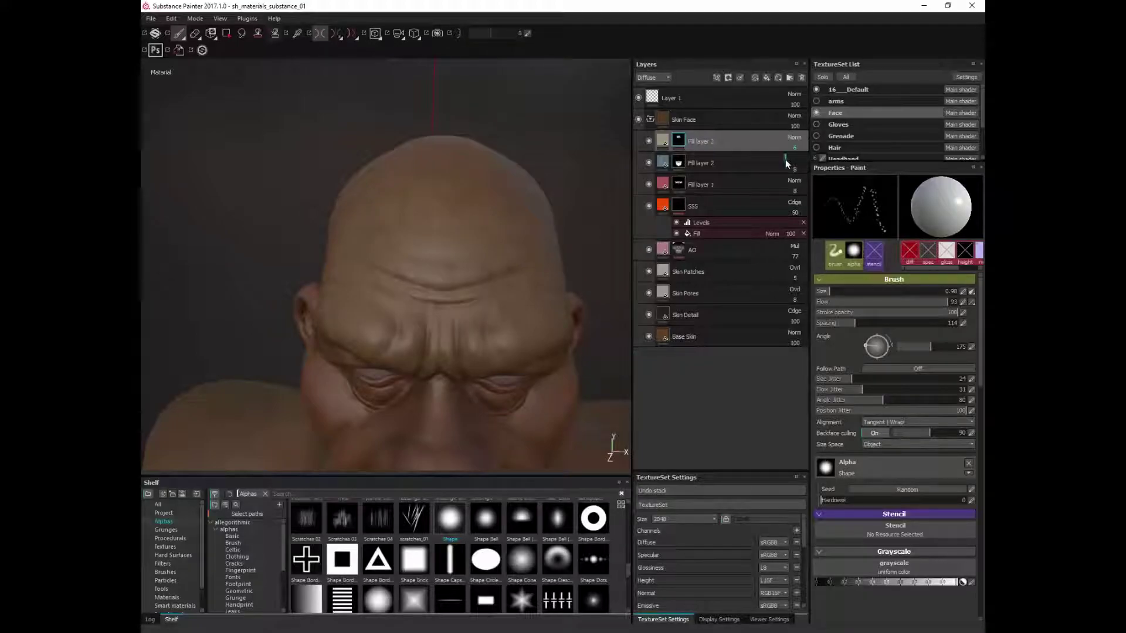
scroll(428, 204, "down", 5)
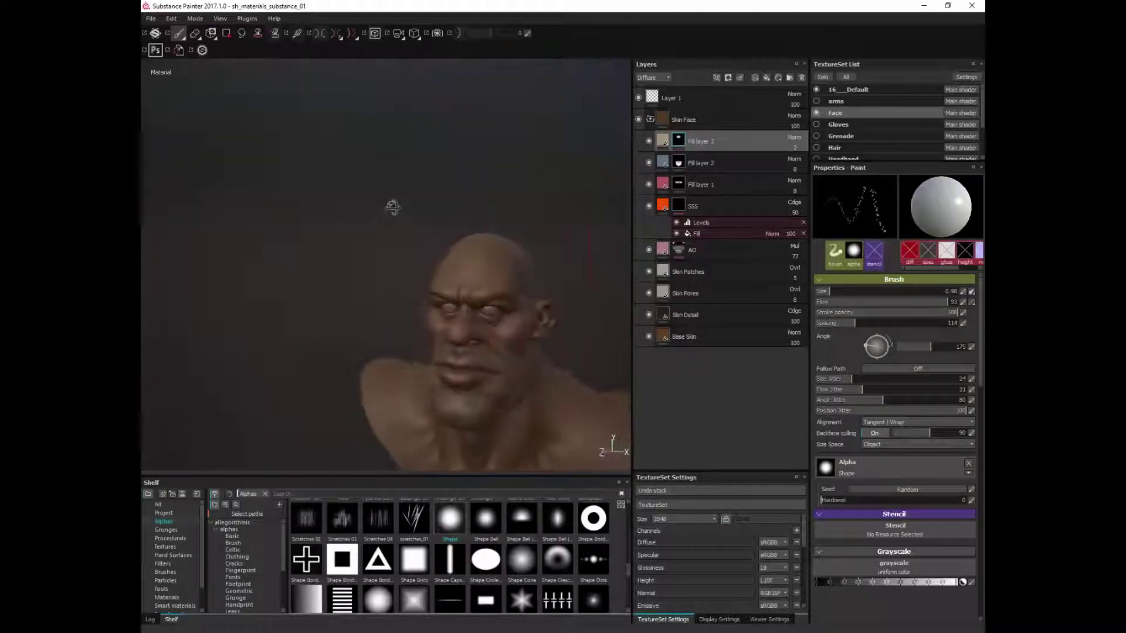
mouse_move(390, 206)
left_mouse_down("alt")
mouse_move(526, 197)
mouse_move(558, 150)
left_mouse_up("alt")
left_click(648, 140)
scroll(516, 188, "up", 3)
scroll(387, 264, "up", 2)
left_click(677, 187)
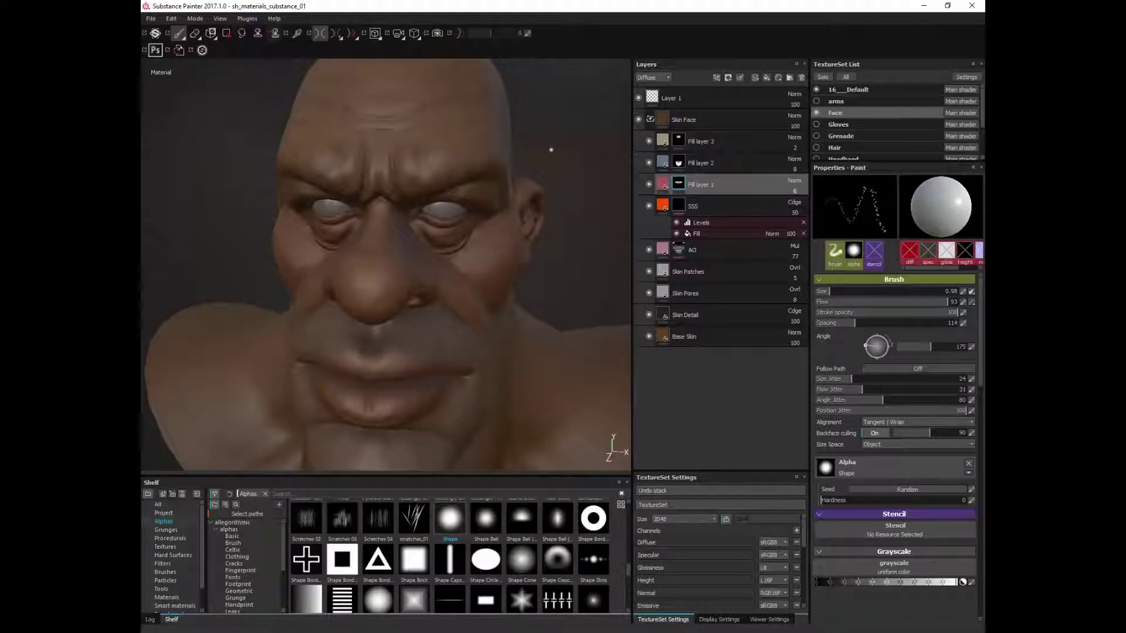
Step: On Fill layer 2, dot speckles over the head with a smaller brush, jitter 10, wider spacing
mouse_move(547, 150)
left_mouse_down("alt")
mouse_move(540, 194)
mouse_move(493, 203)
left_mouse_up("alt")
left_click(700, 163)
left_click_drag(527, 146, 270, 221, "alt")
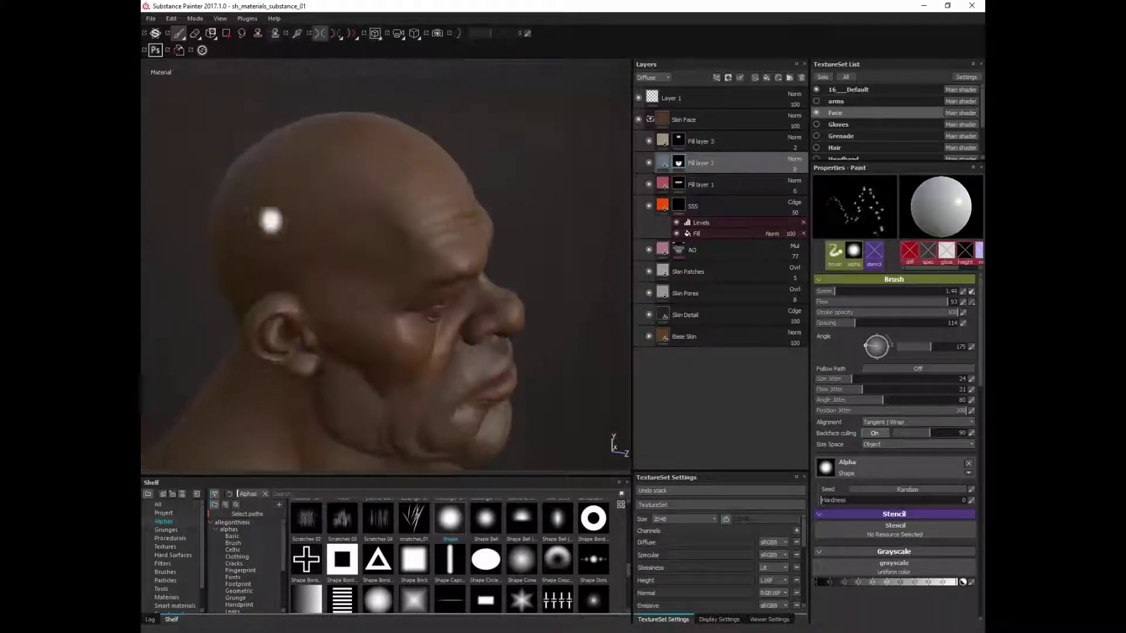
key("bracketleft")
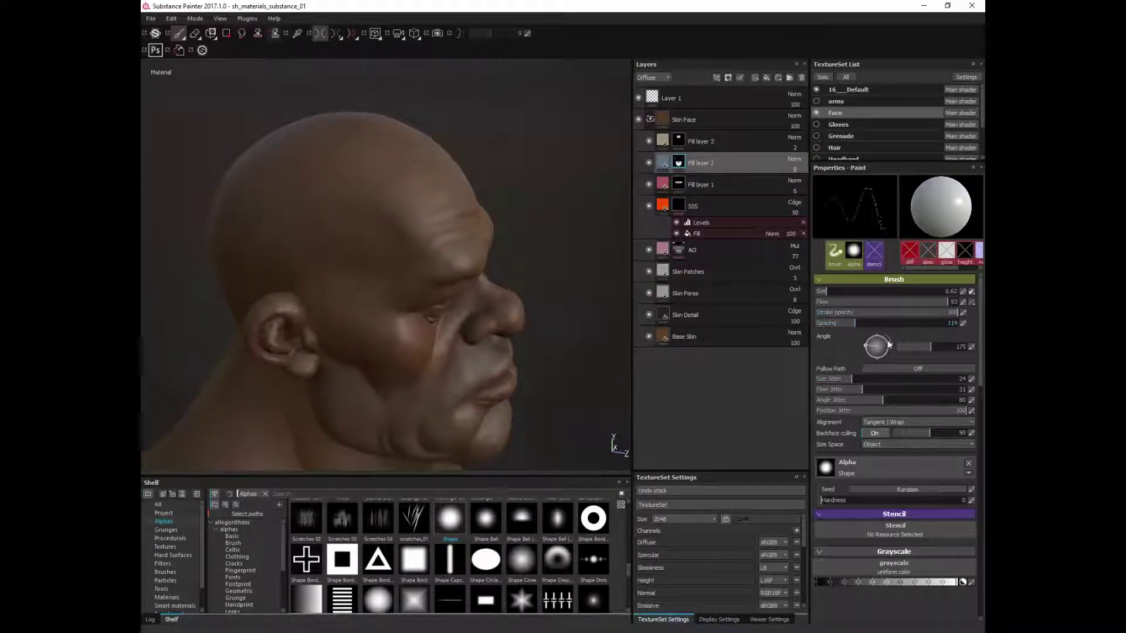
left_click_drag(955, 410, 844, 413)
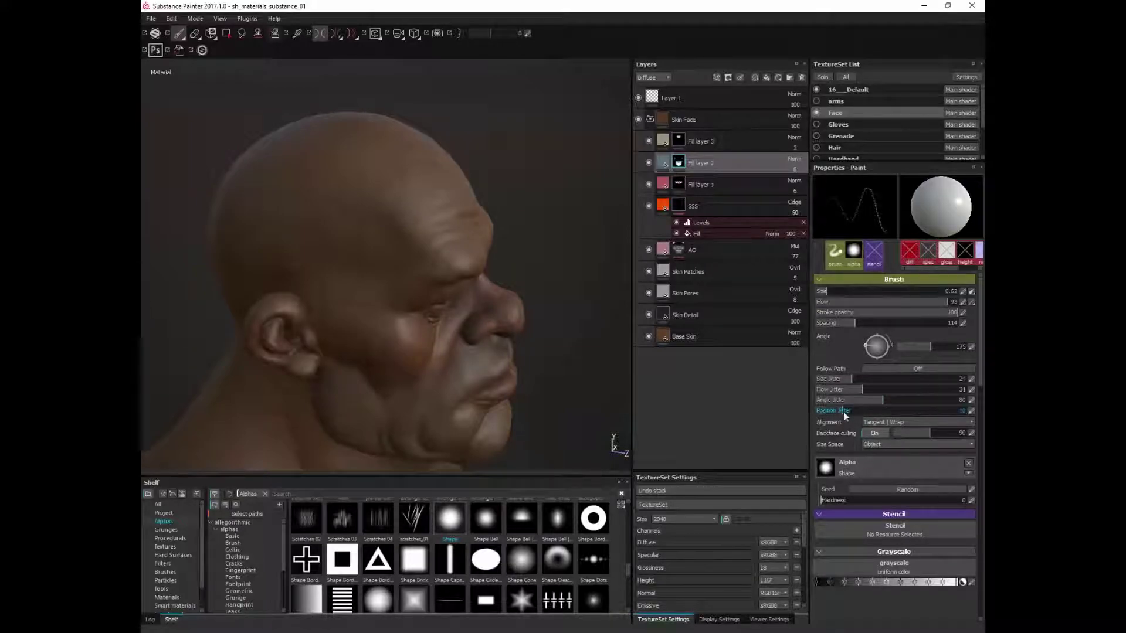
left_click_drag(825, 328, 840, 323)
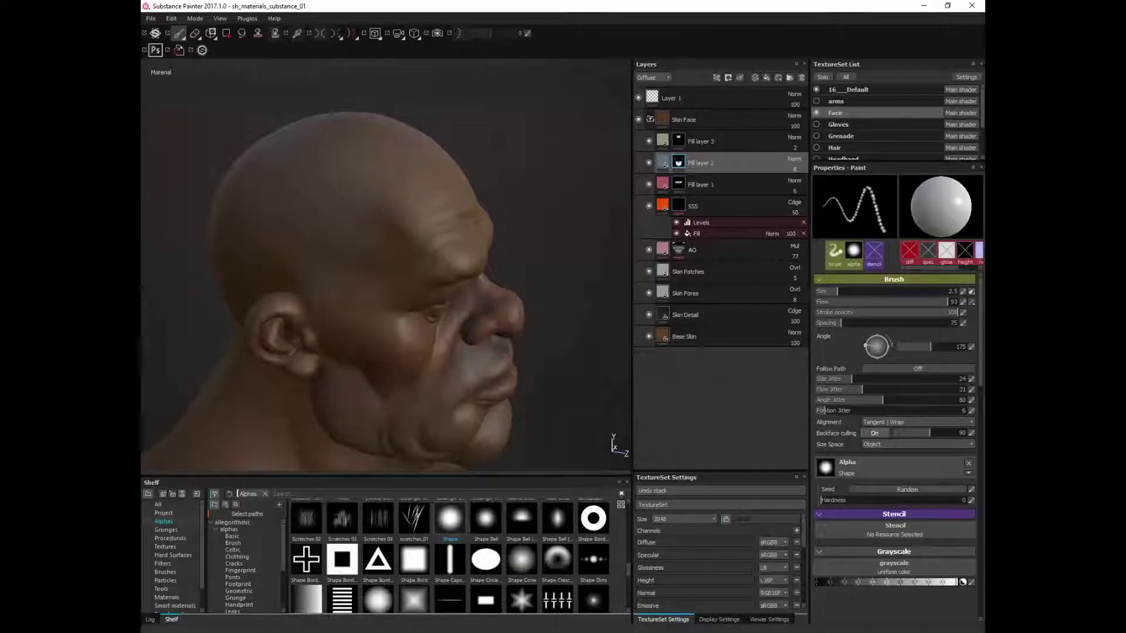
mouse_move(429, 148)
left_mouse_down("alt")
mouse_move(452, 138)
mouse_move(370, 96)
left_mouse_up("alt")
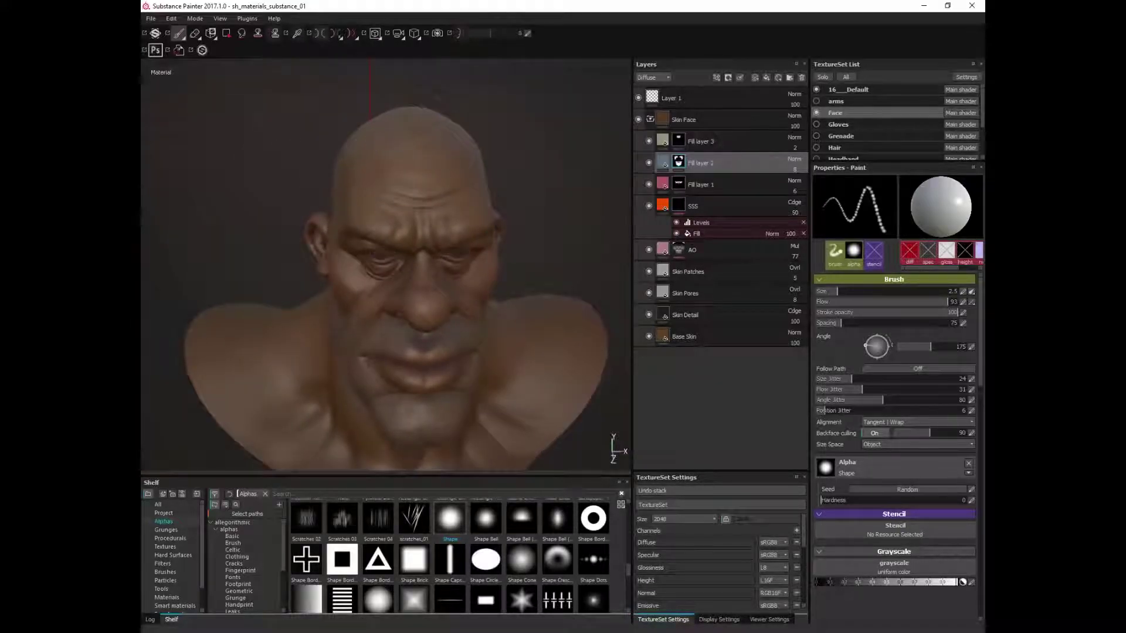
mouse_move(548, 150)
left_mouse_down("alt")
mouse_move(510, 171)
mouse_move(547, 164)
mouse_move(505, 116)
mouse_move(280, 265)
left_mouse_up("alt")
Step: Expand the Fabric Dobby Aged group and inspect its Base Color fill settings
left_click_drag(574, 115, 525, 127, "alt")
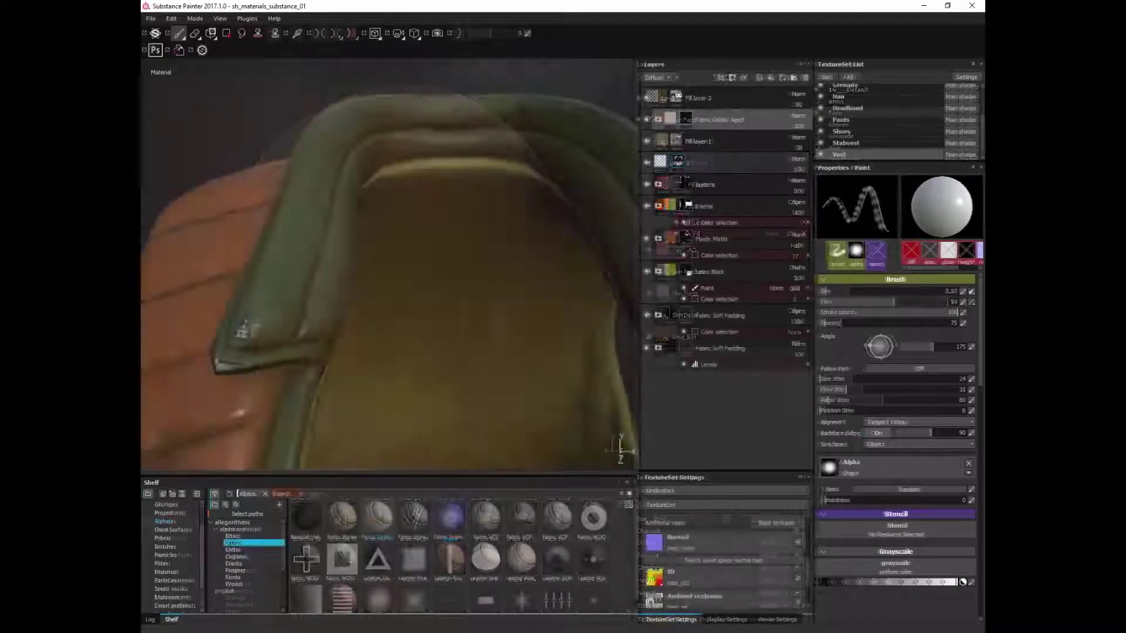
scroll(251, 330, "down", 5)
mouse_move(251, 330)
left_mouse_down("alt")
mouse_move(456, 256)
mouse_move(377, 296)
left_mouse_up("alt")
scroll(456, 256, "up", 5)
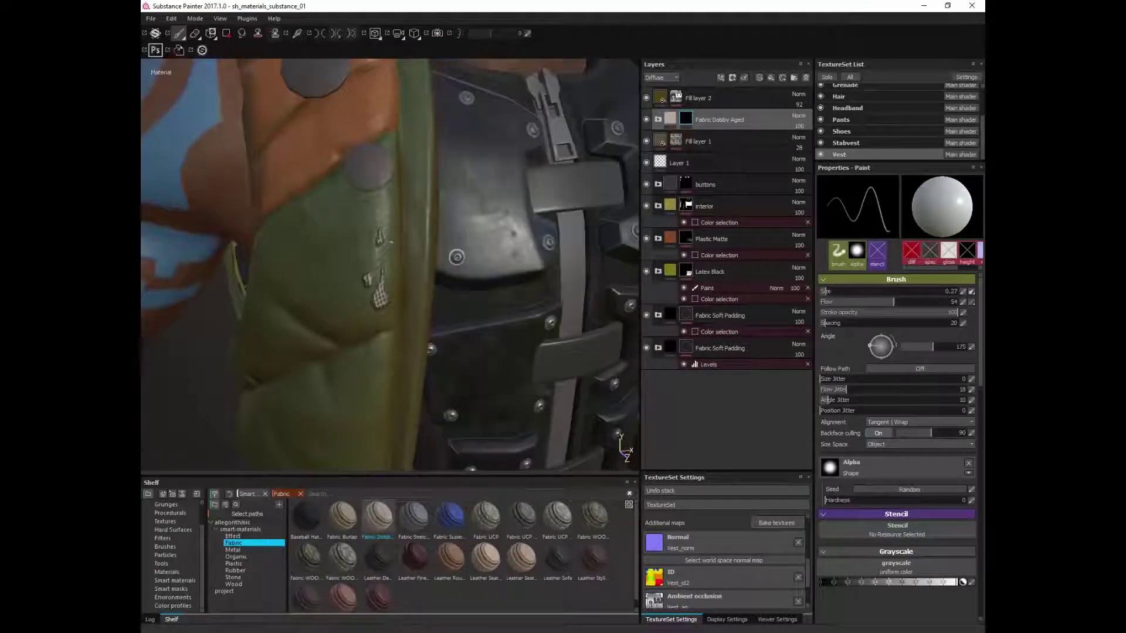
left_click(685, 124)
left_click(704, 251)
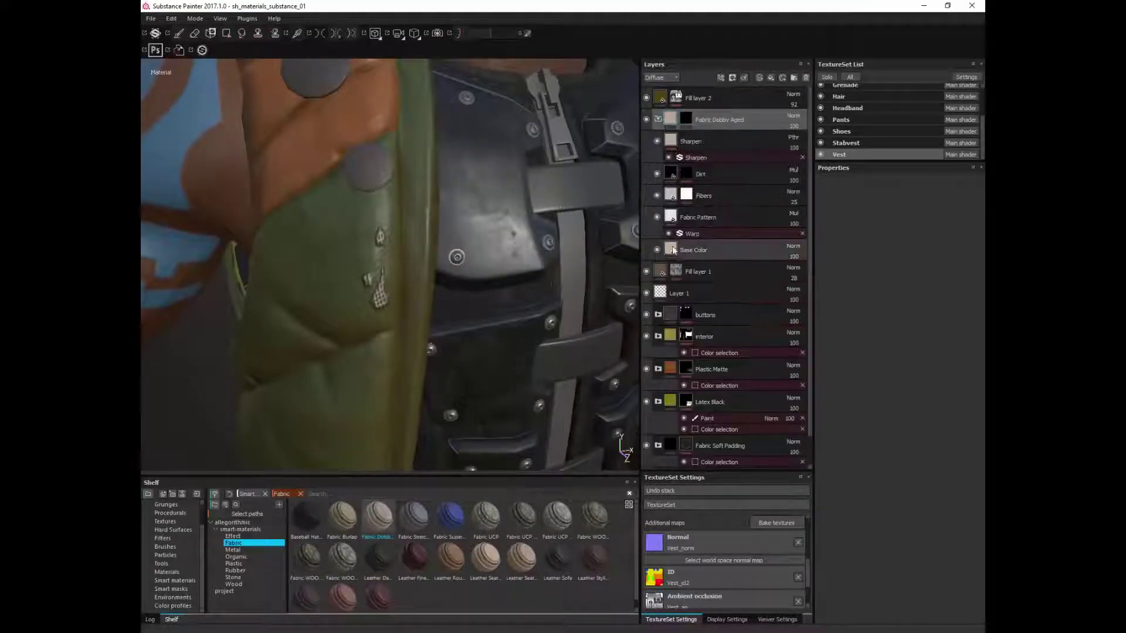
left_click(902, 344)
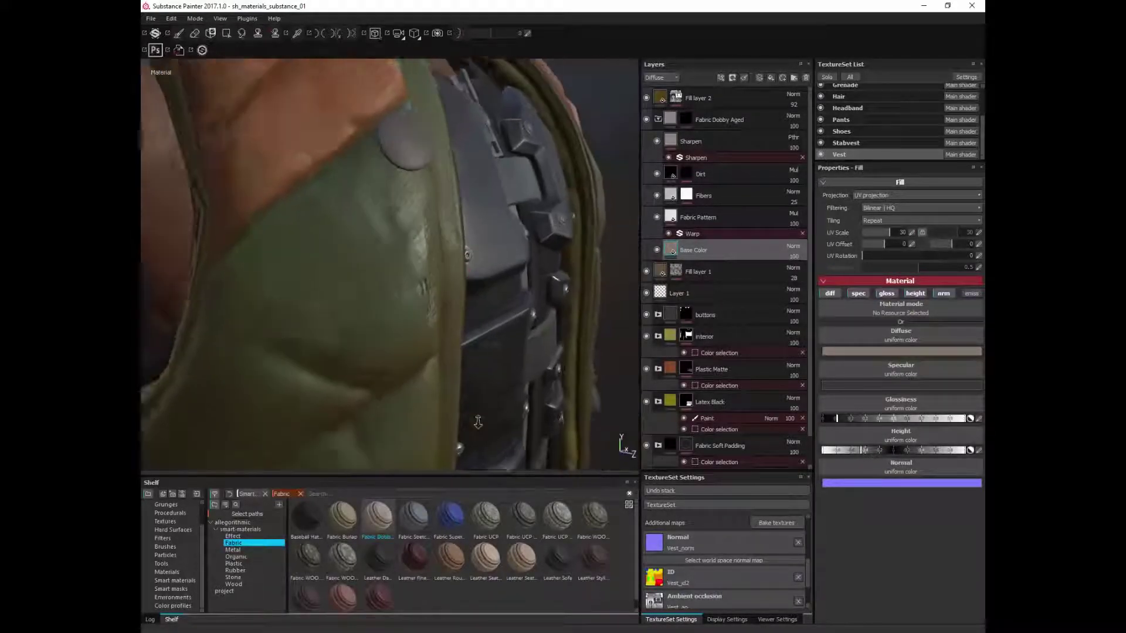
Step: Inspect the Fabric Pattern weave settings, then select the Fabric Dobby Aged layer for painting
mouse_move(861, 450)
left_mouse_down()
mouse_move(920, 450)
mouse_move(876, 451)
left_mouse_up()
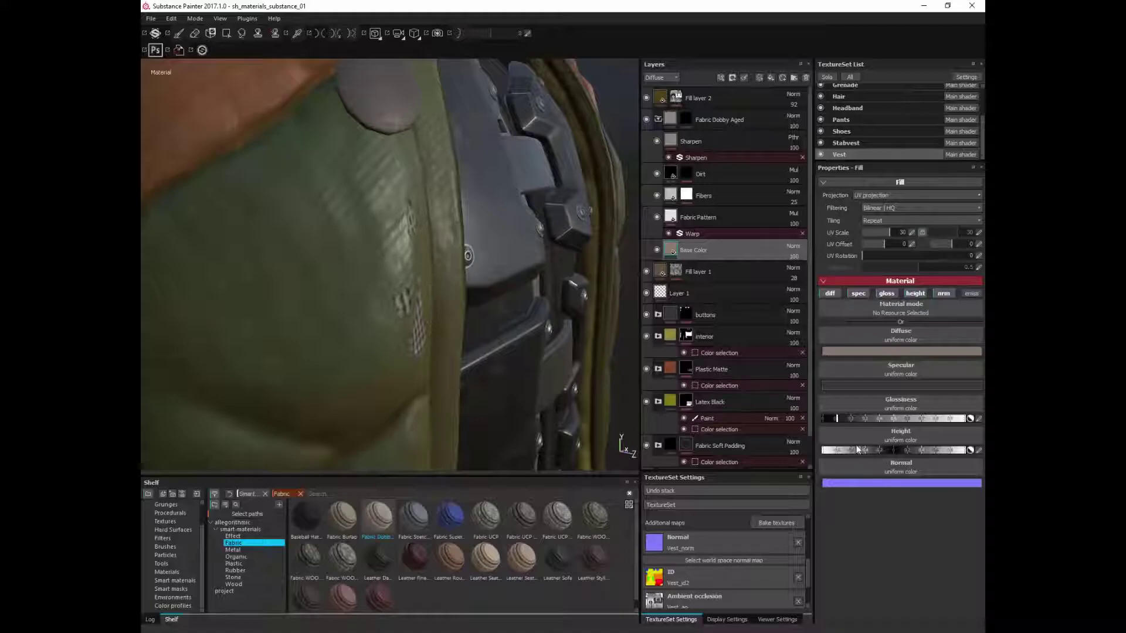
left_click(699, 218)
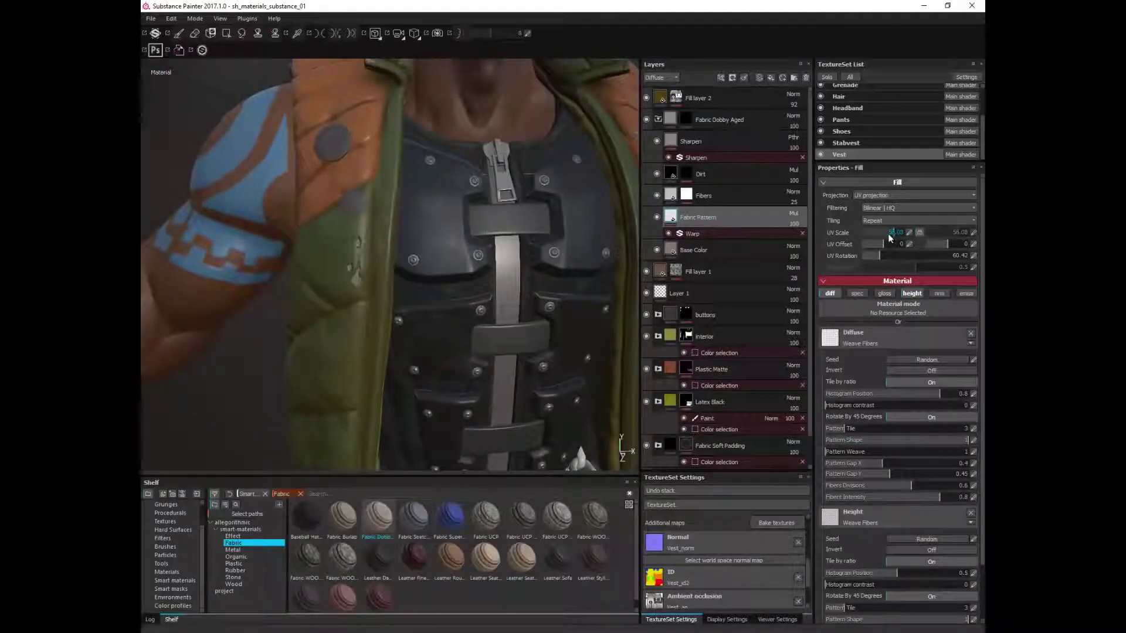
mouse_move(390, 326)
left_mouse_down("alt")
mouse_move(460, 267)
mouse_move(422, 263)
left_mouse_up("alt")
scroll(422, 265, "up", 5)
left_click(691, 119)
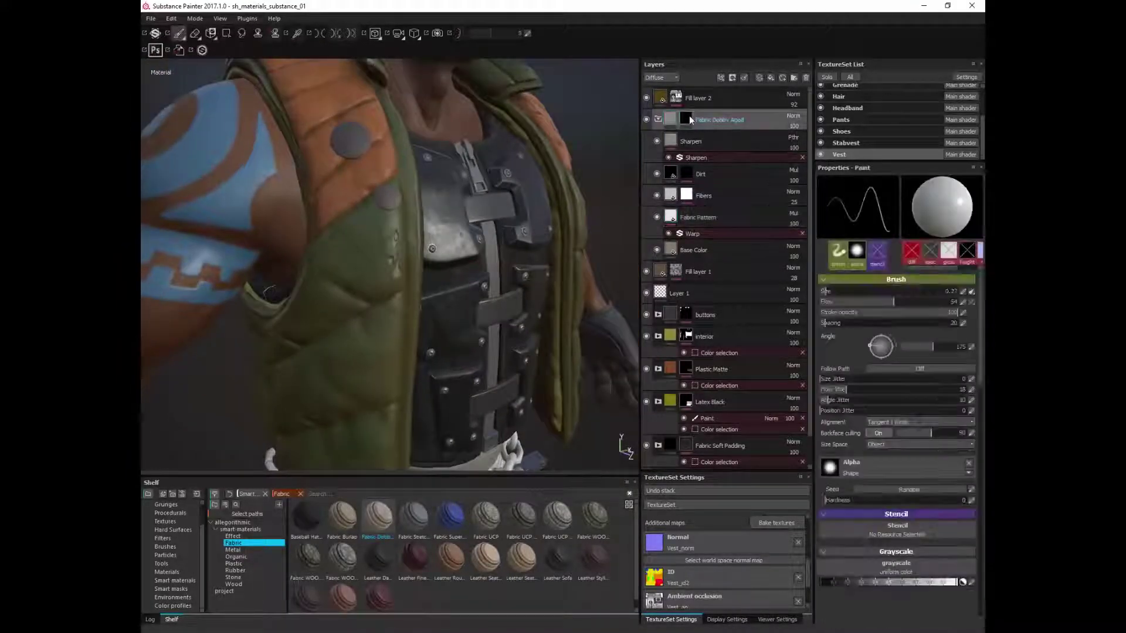
scroll(390, 263, "up", 3)
scroll(390, 264, "up", 2)
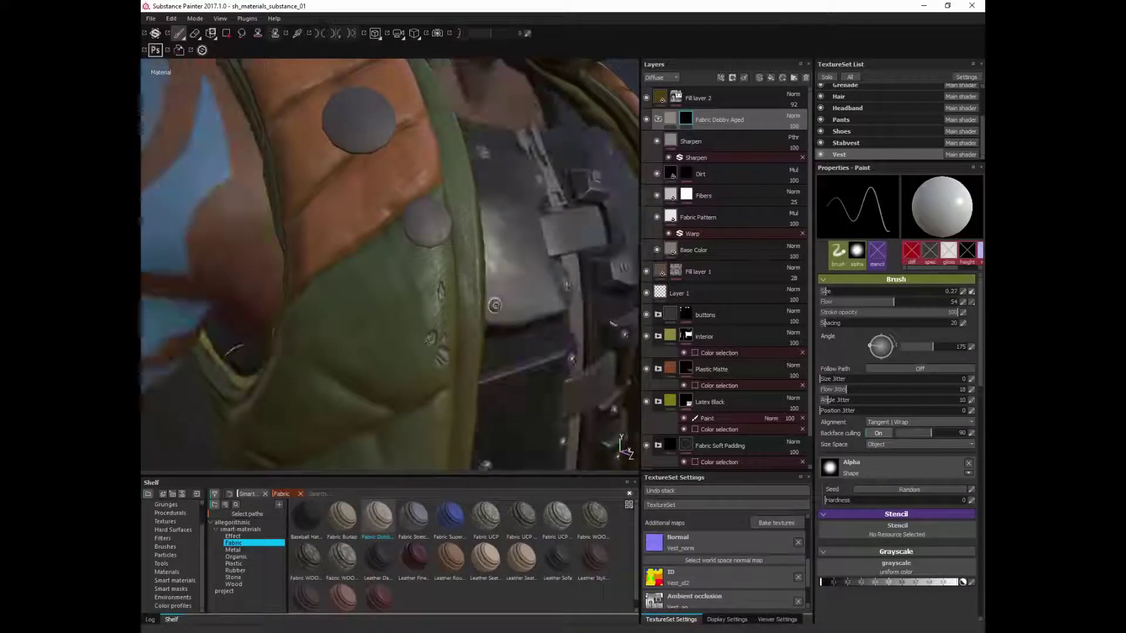
left_click_drag(494, 305, 422, 290, "alt")
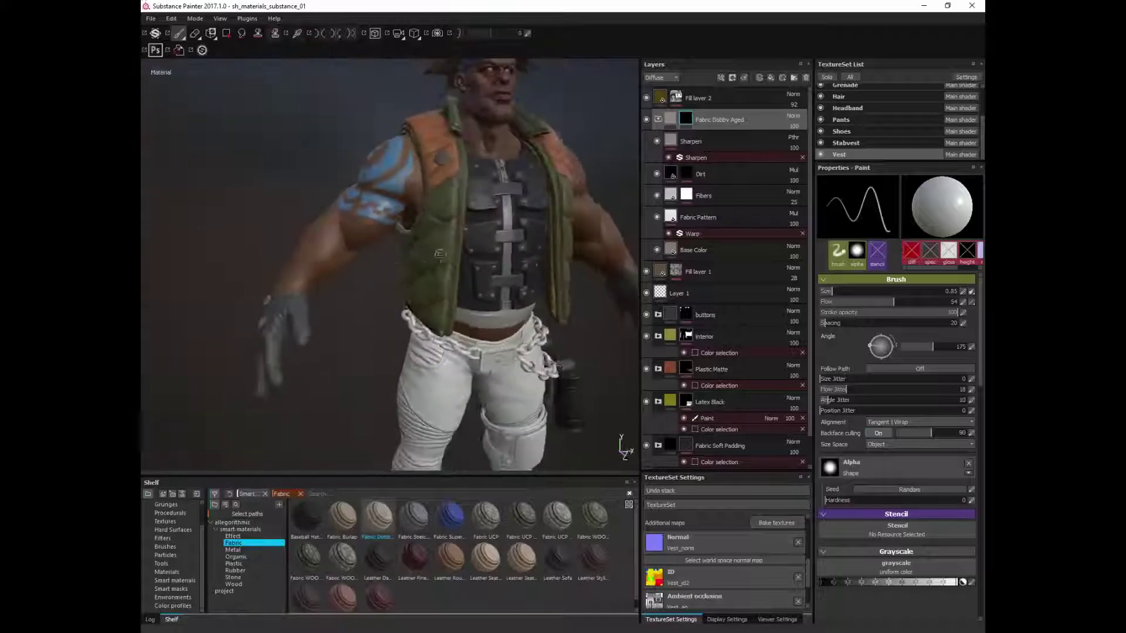
scroll(479, 325, "up", 3)
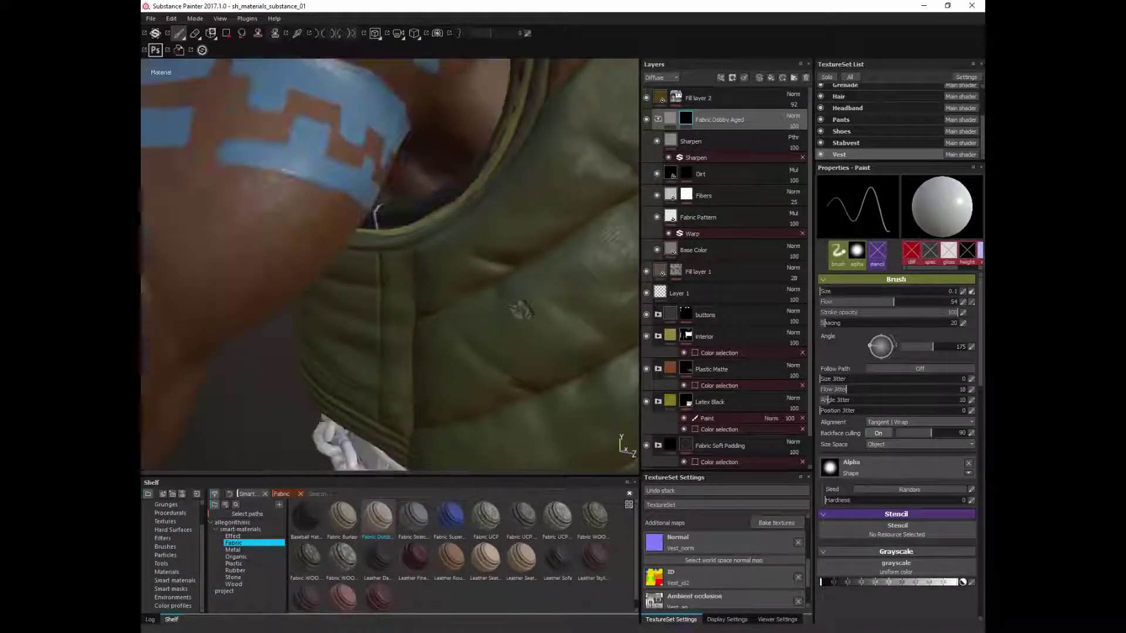
Step: Frame the vest armhole, toggling the body's visibility with Alt+Q
mouse_move(376, 210)
left_mouse_down("alt")
mouse_move(407, 270)
mouse_move(495, 170)
mouse_move(440, 264)
left_mouse_up("alt")
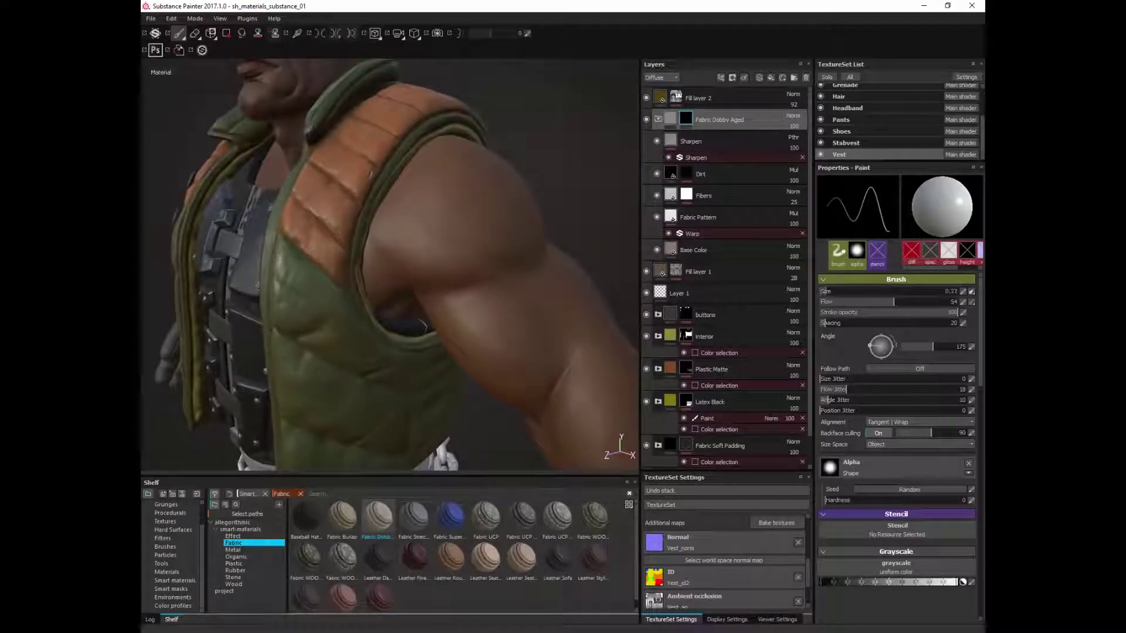
key("alt+q")
key("alt+q")
key("alt+q")
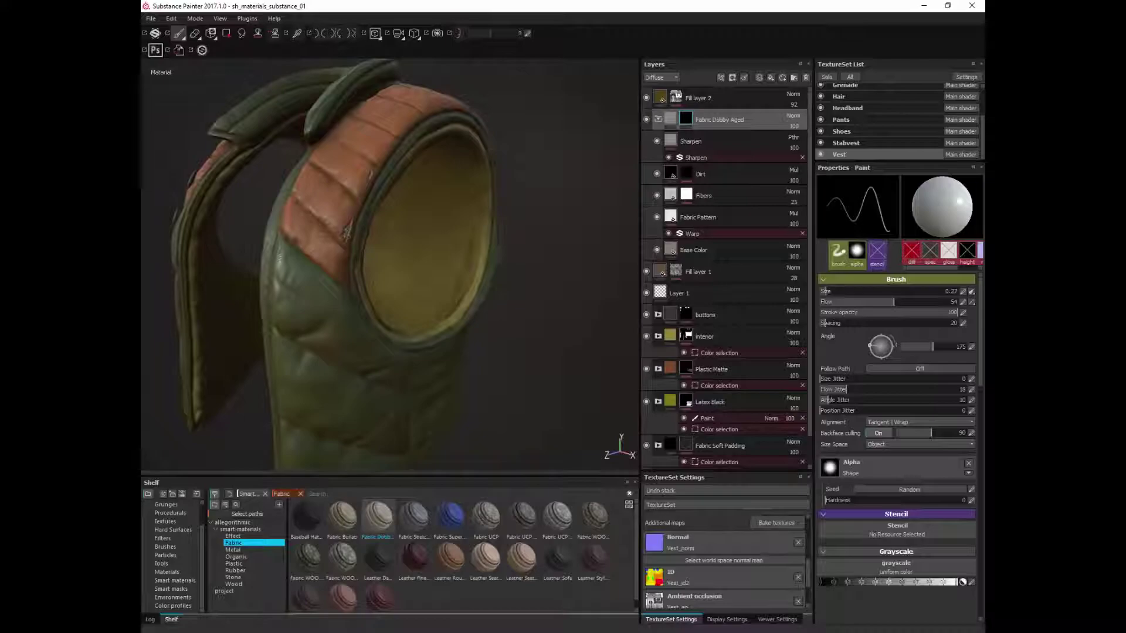
key("alt+q")
key("alt+q")
key("alt+q")
left_click_drag(387, 263, 422, 282, "alt")
right_click_drag(423, 282, 422, 335, "alt")
right_click_drag(388, 264, 387, 335, "alt")
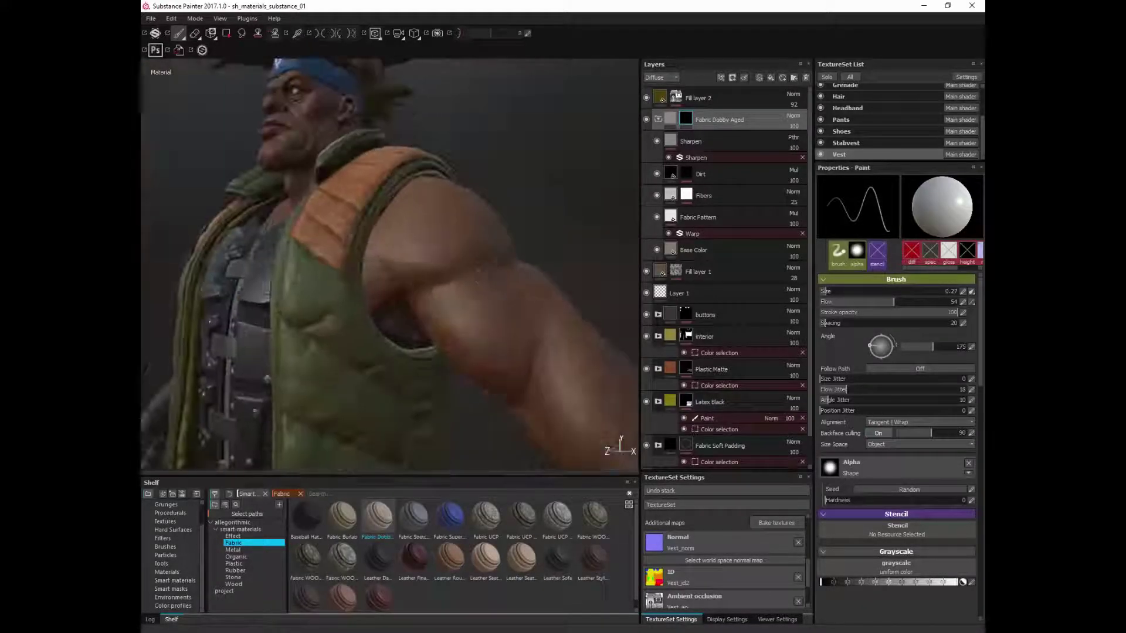
left_click_drag(387, 264, 414, 265, "alt")
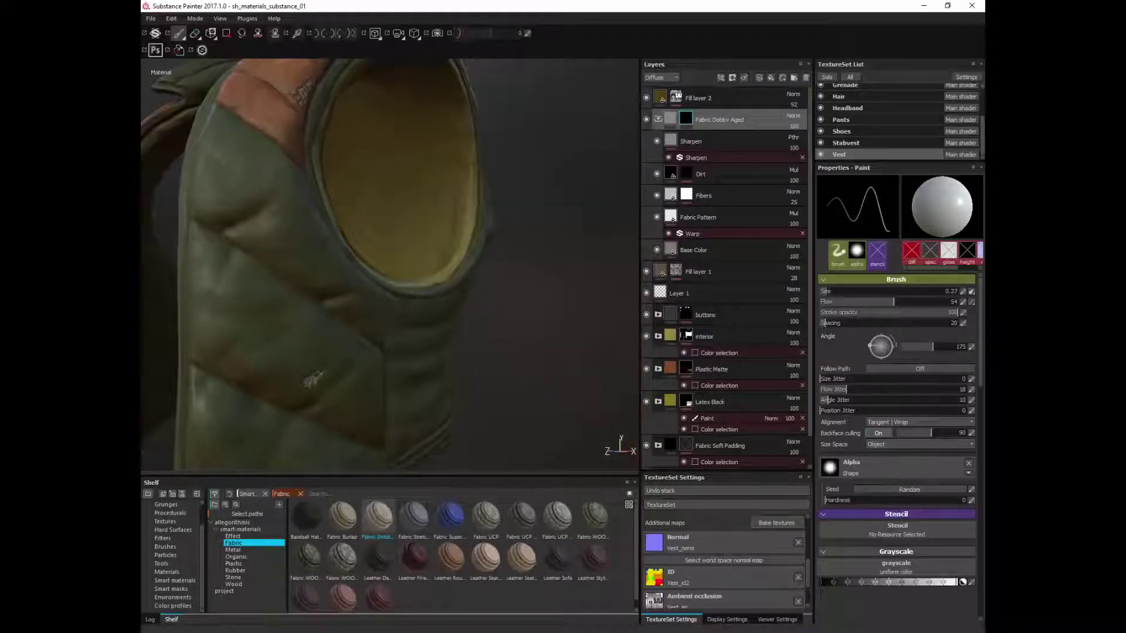
Step: Paint a frayed streak onto the vest fabric, hiding the body to check it
key("alt+q")
key("alt+q")
left_click_drag(387, 264, 440, 273, "alt")
key("alt+q")
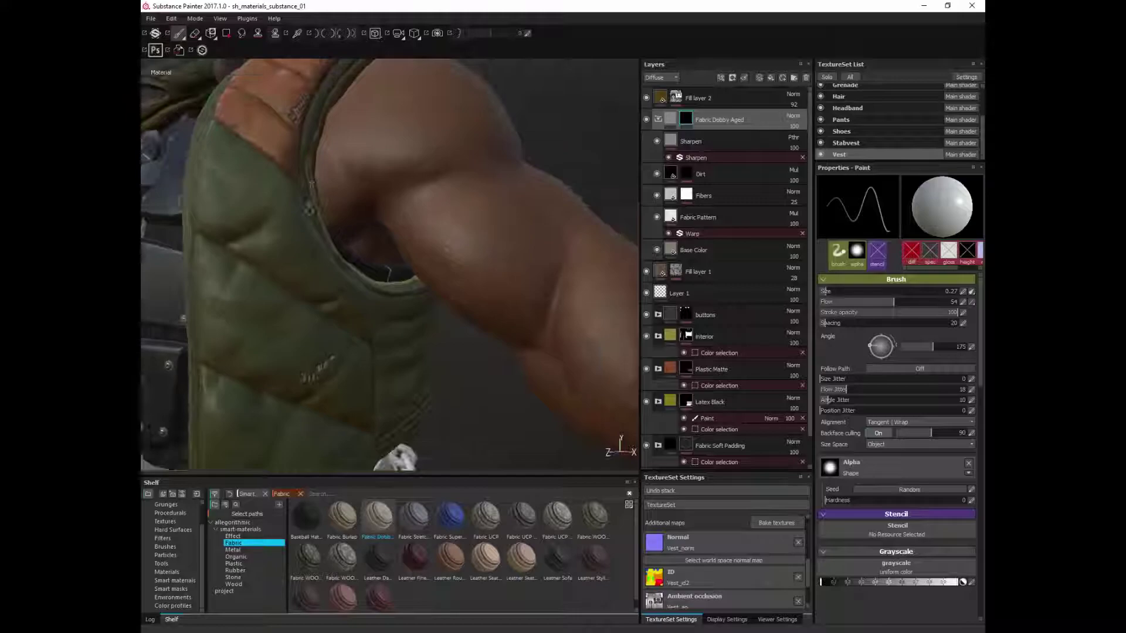
right_click_drag(388, 264, 388, 369, "alt")
key("alt+q")
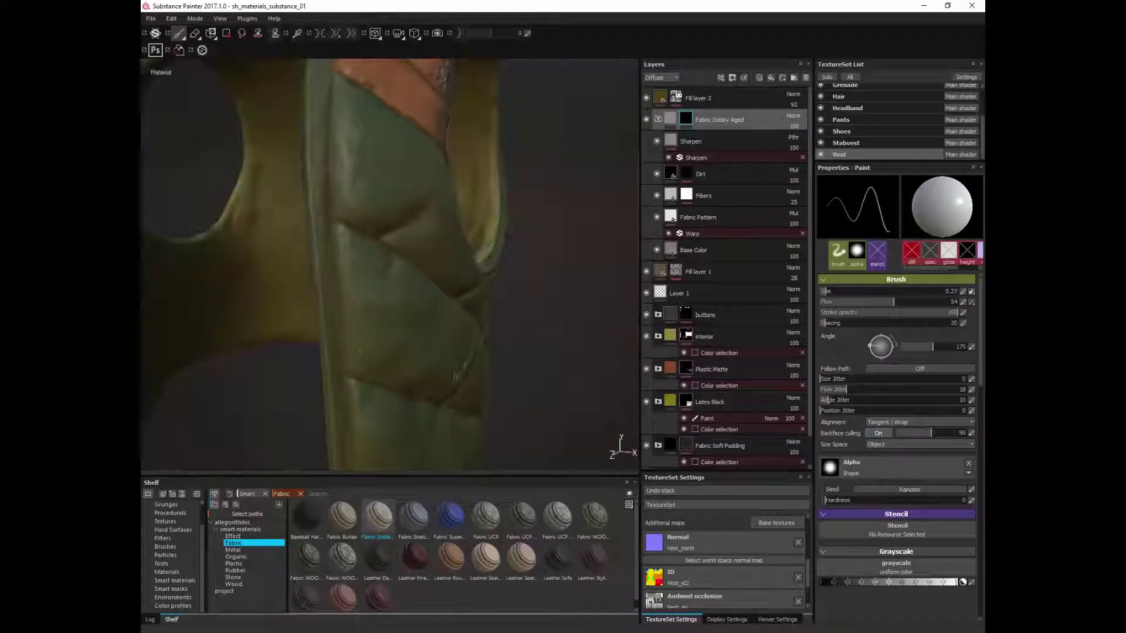
key("alt+q")
key("alt+q")
key("alt+q")
key("alt+q")
left_click_drag(355, 366, 355, 317)
key("alt+q")
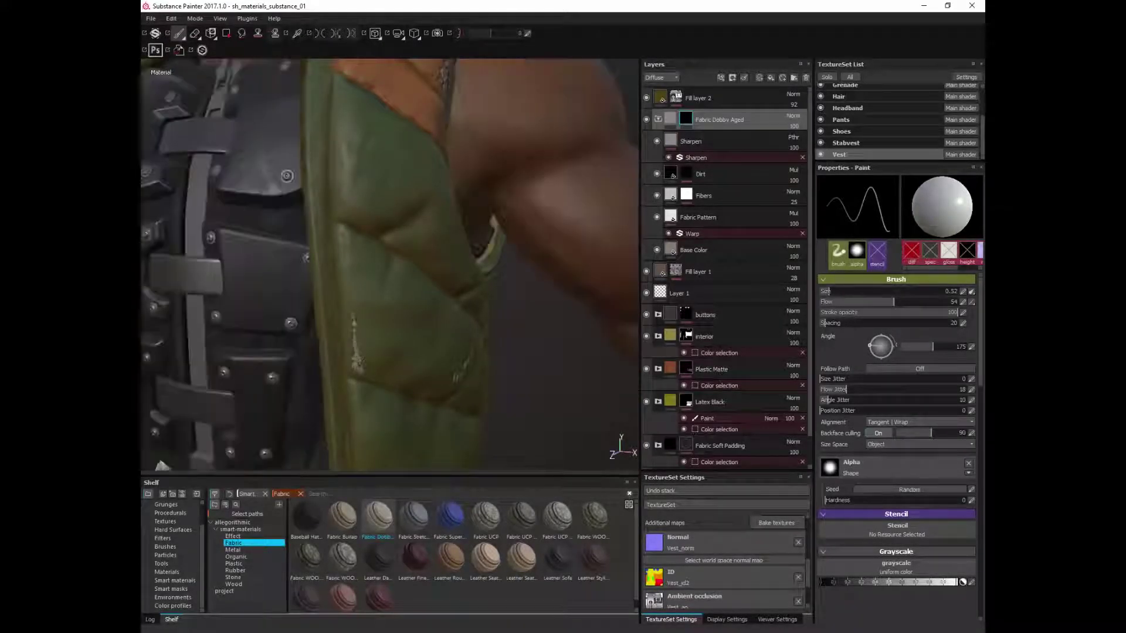
key("alt+q")
key("alt+q")
key("alt+q")
key("alt+q")
Step: Check the armpit area using the colour ID map preview and arm visibility toggles
left_click_drag(387, 265, 440, 264, "alt")
right_click_drag(387, 317, 387, 264, "alt")
left_click_drag(387, 264, 458, 264, "alt")
mouse_move(457, 264)
right_mouse_down("alt")
mouse_move(458, 317)
mouse_move(430, 328)
right_mouse_up("alt")
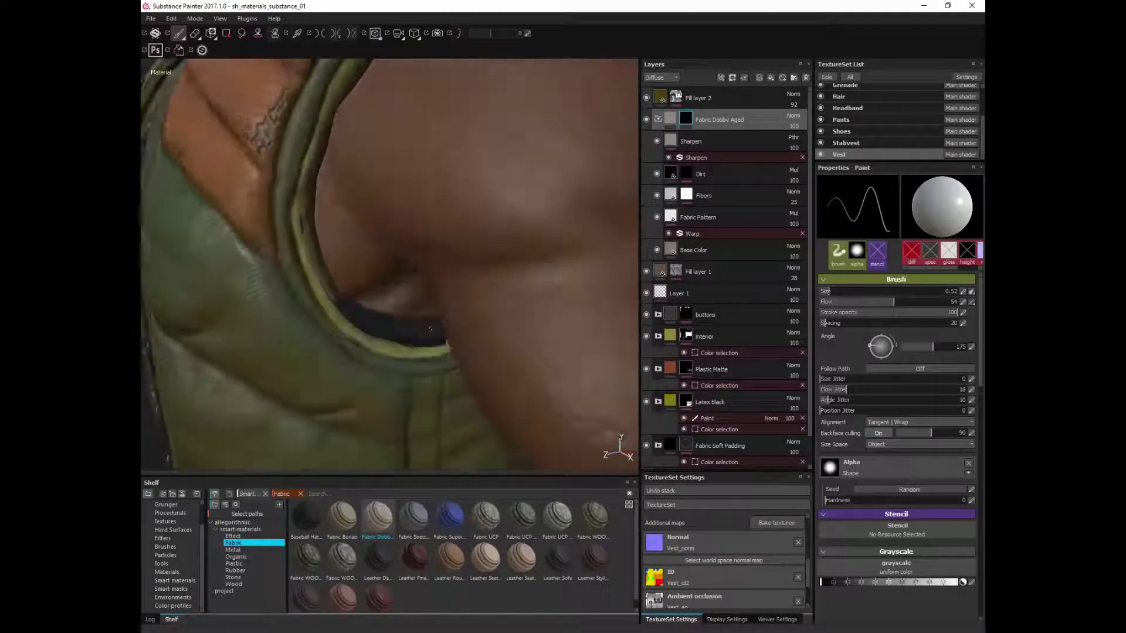
key("b")
key("m")
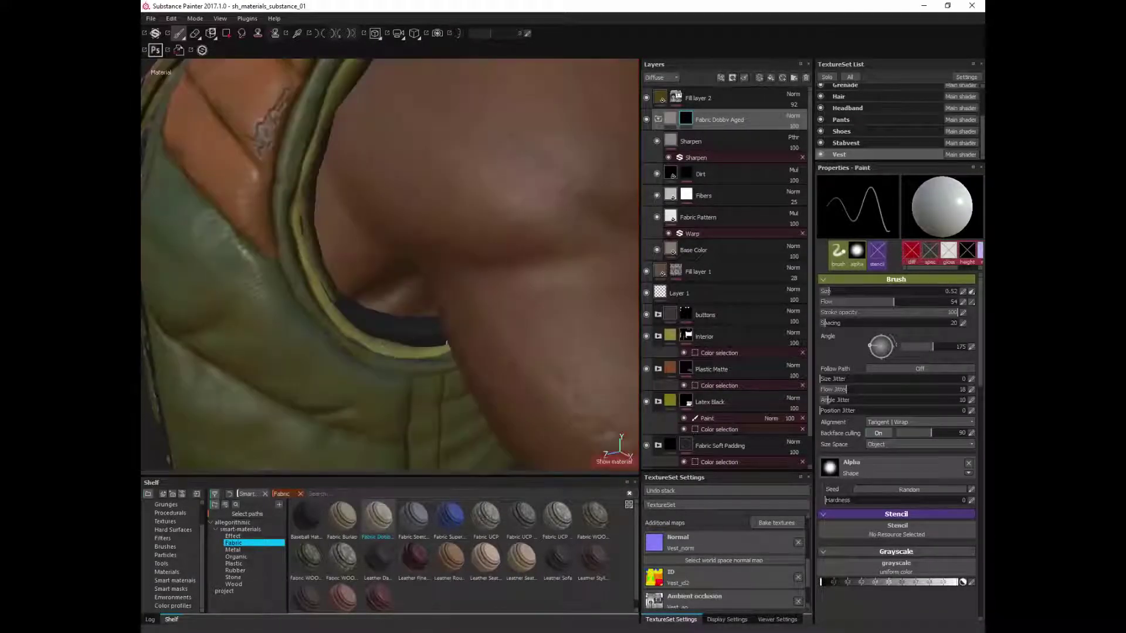
key("alt+q")
key("alt+q")
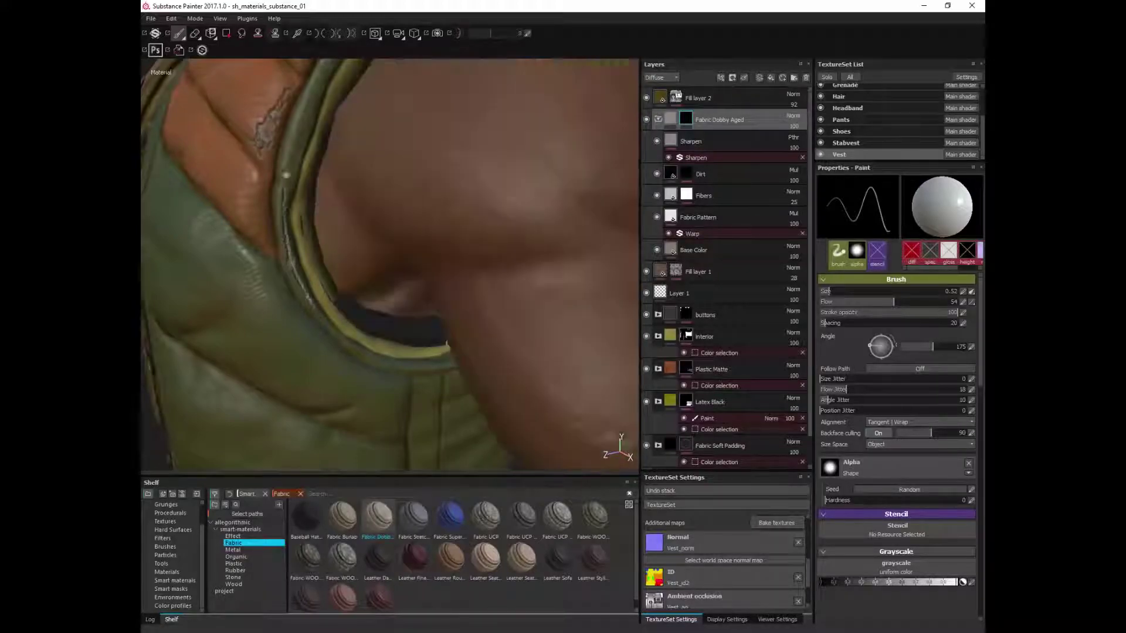
key("alt+q")
key("alt+q")
key("alt+q")
key("alt+q")
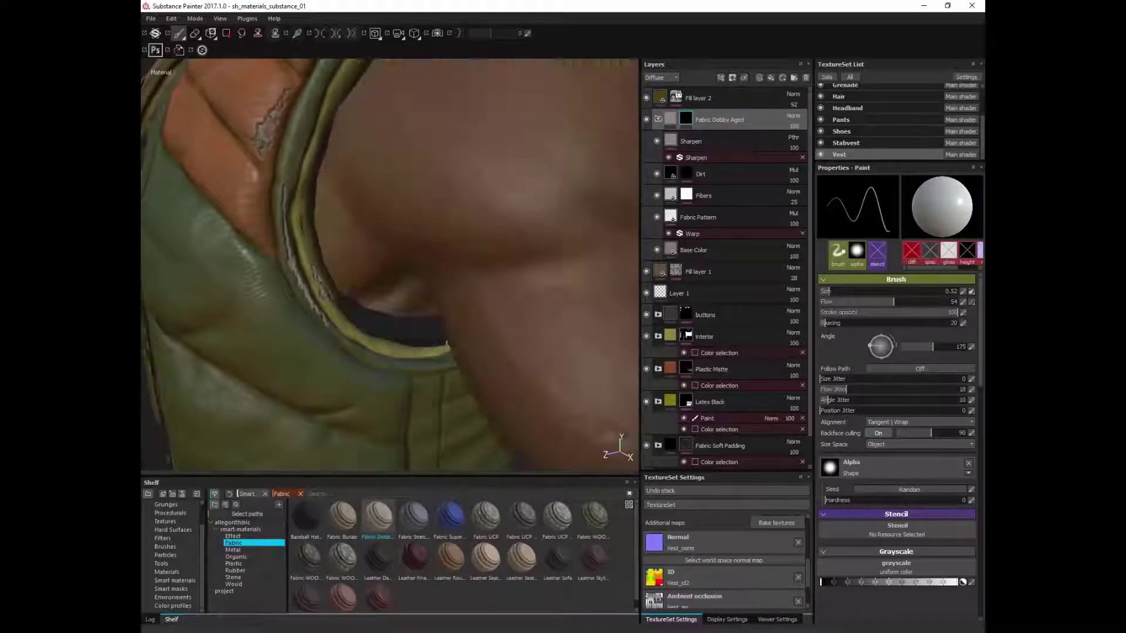
key("alt+q")
key("alt+q")
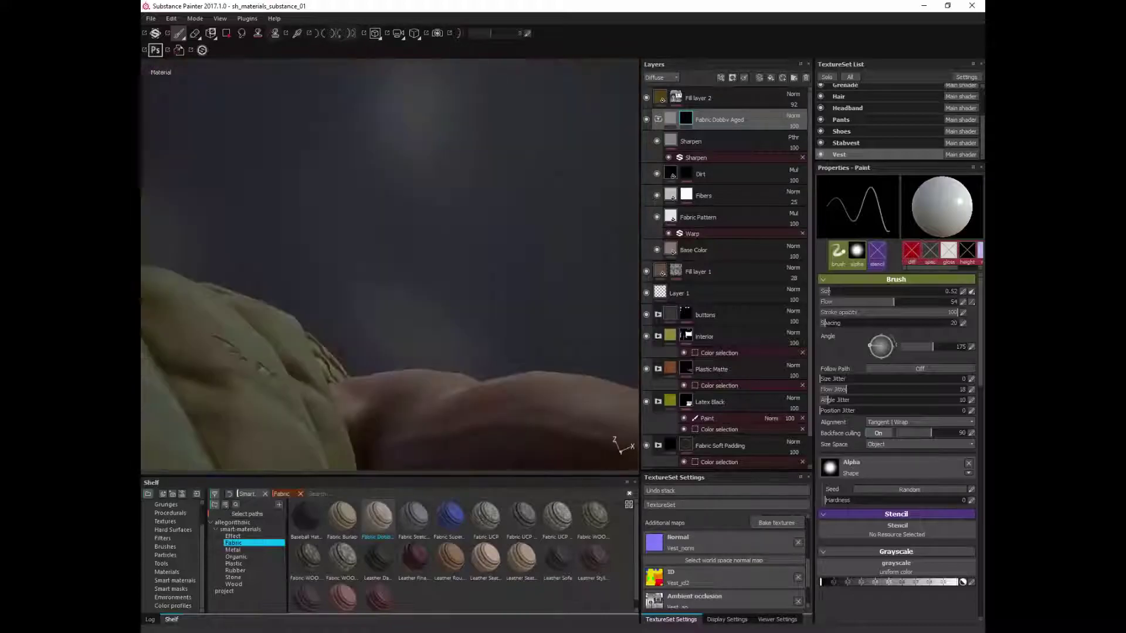
Step: Inspect the armhole from behind, hiding the arm and then restoring it
mouse_move(387, 264)
left_mouse_down("alt")
mouse_move(493, 282)
mouse_move(300, 264)
left_mouse_up("alt")
scroll(388, 264, "up", 5)
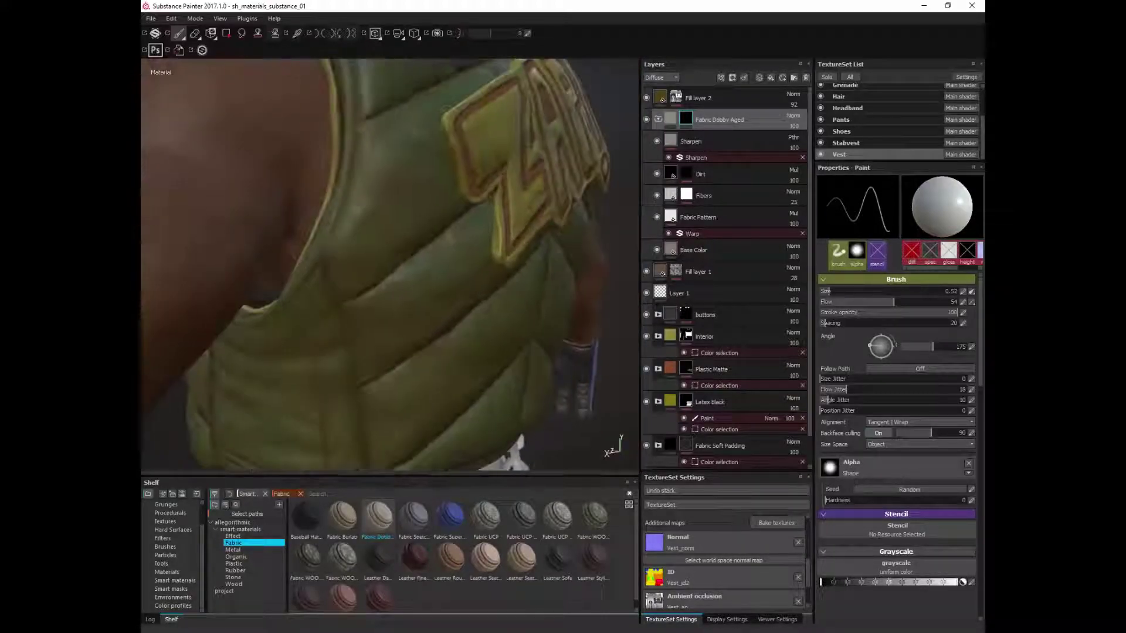
key("alt+q")
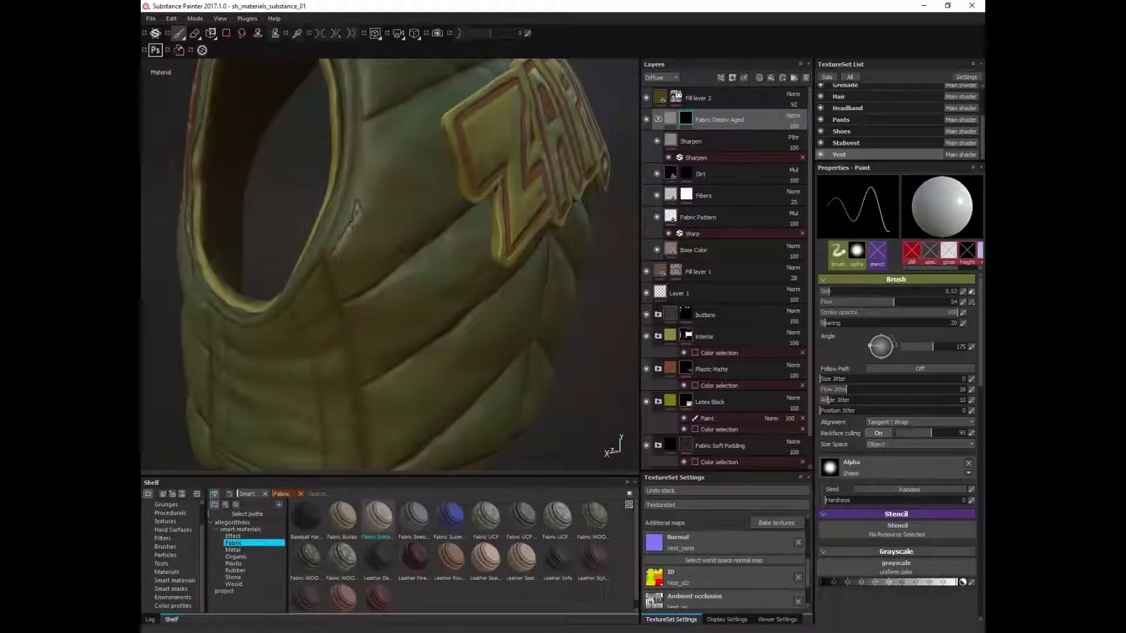
key("alt+q")
key("alt+q")
key("alt+q")
key("alt+q")
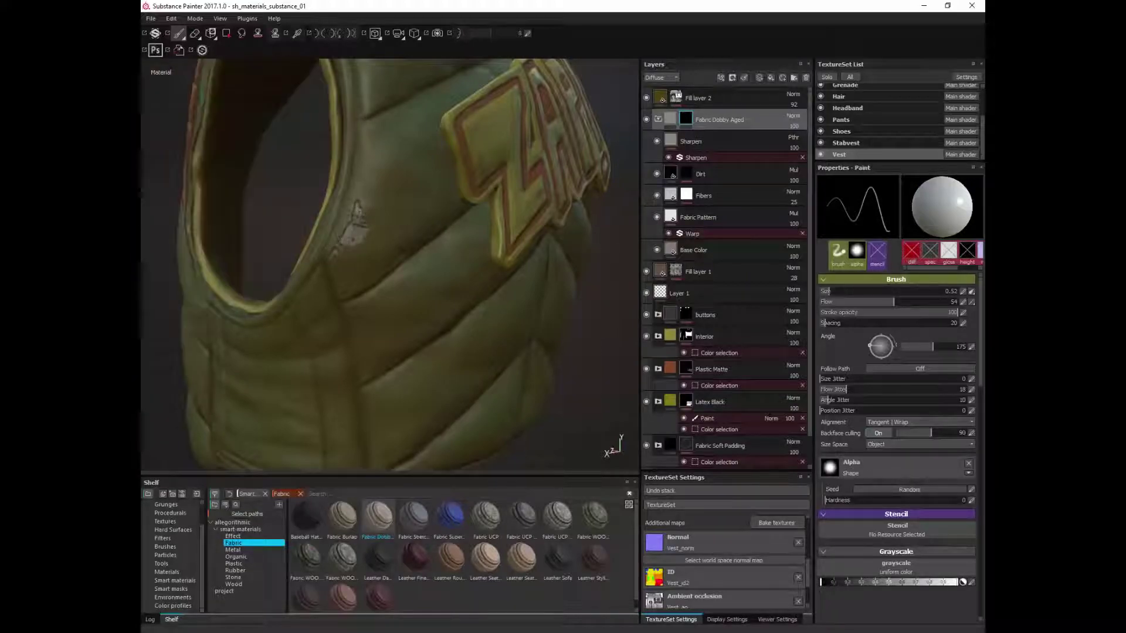
key("alt+q")
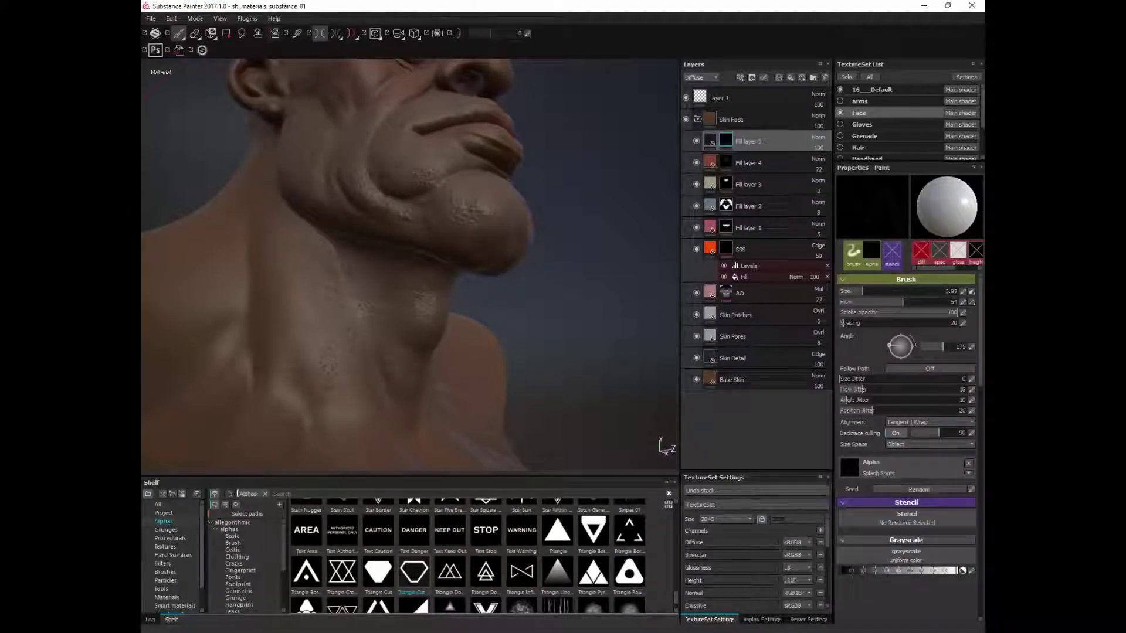
Step: Orbit around the chin, mouth, nose and eye to inspect the face skin
mouse_move(668, 304)
left_mouse_down("alt")
mouse_move(516, 270)
mouse_move(515, 299)
left_mouse_up("alt")
mouse_move(509, 222)
left_mouse_down("alt")
mouse_move(440, 229)
mouse_move(440, 265)
mouse_move(352, 264)
mouse_move(423, 264)
mouse_move(370, 264)
mouse_move(423, 264)
mouse_move(370, 264)
mouse_move(515, 226)
left_mouse_up("alt")
mouse_move(515, 226)
right_mouse_down("alt")
mouse_move(561, 387)
mouse_move(528, 334)
right_mouse_up("alt")
left_click_drag(528, 335, 564, 314, "alt")
mouse_move(563, 315)
right_mouse_down("alt")
mouse_move(599, 370)
mouse_move(563, 317)
right_mouse_up("alt")
mouse_move(563, 317)
left_mouse_down("alt")
mouse_move(493, 308)
mouse_move(528, 299)
mouse_move(457, 299)
mouse_move(536, 202)
mouse_move(616, 177)
left_mouse_up("alt")
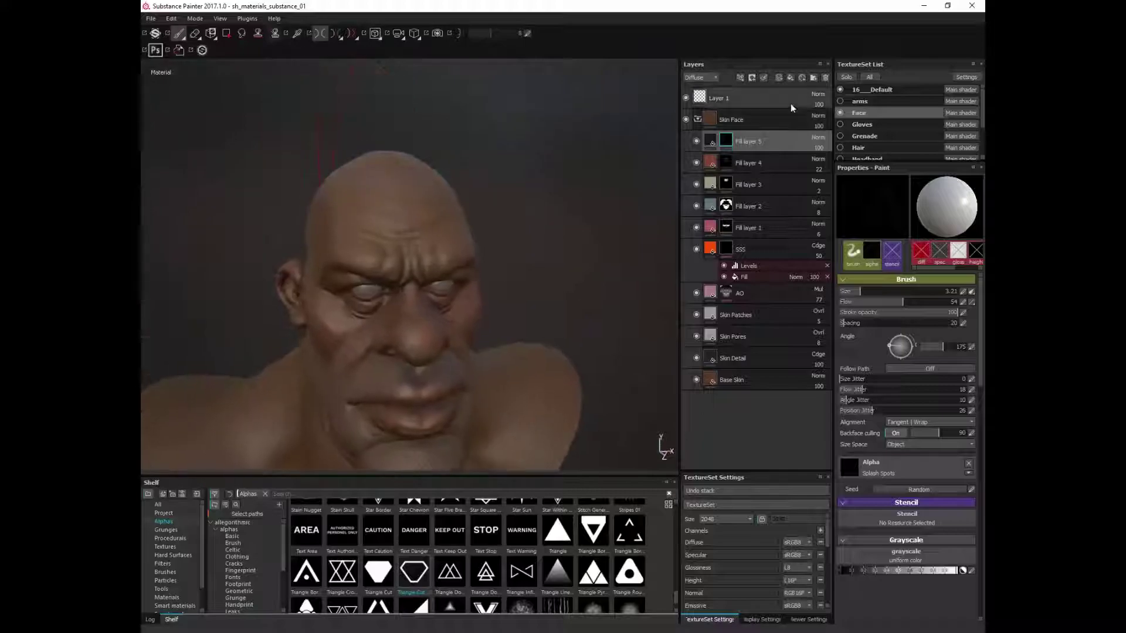
Step: Add a black-masked fill layer, then give Fill layers 1–4 descriptive skin names like stubble and skinpores
left_click(791, 78)
right_click(782, 168)
left_click(817, 162)
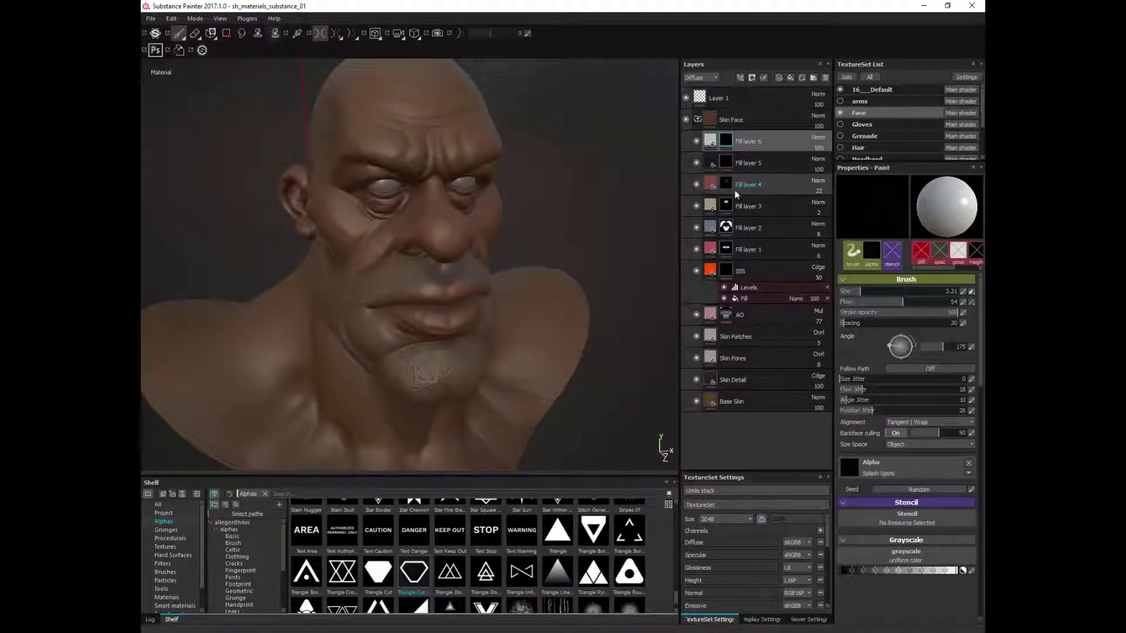
double_click(752, 208)
type("skintone_yellow")
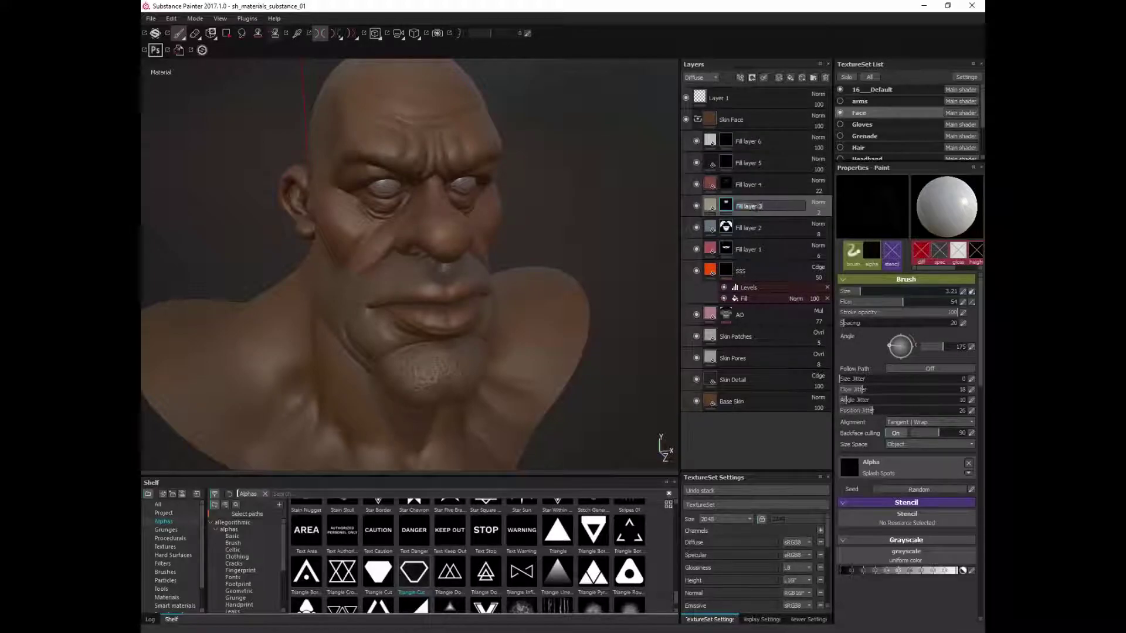
double_click(749, 227)
type("skintone_blue")
double_click(749, 250)
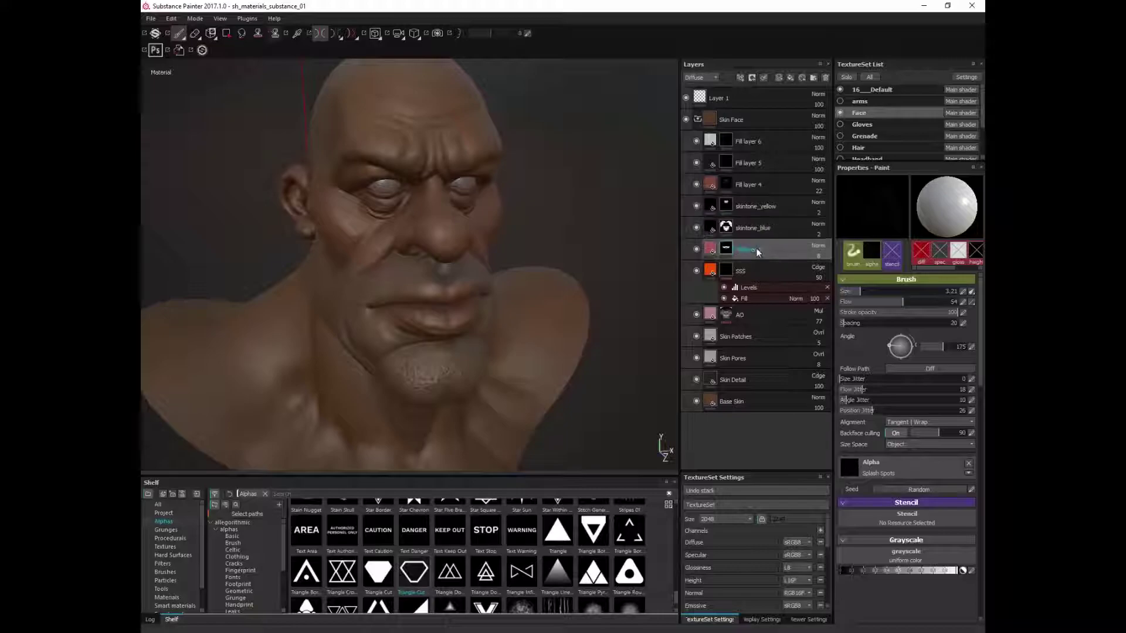
type("skintone_yelled")
double_click(755, 185)
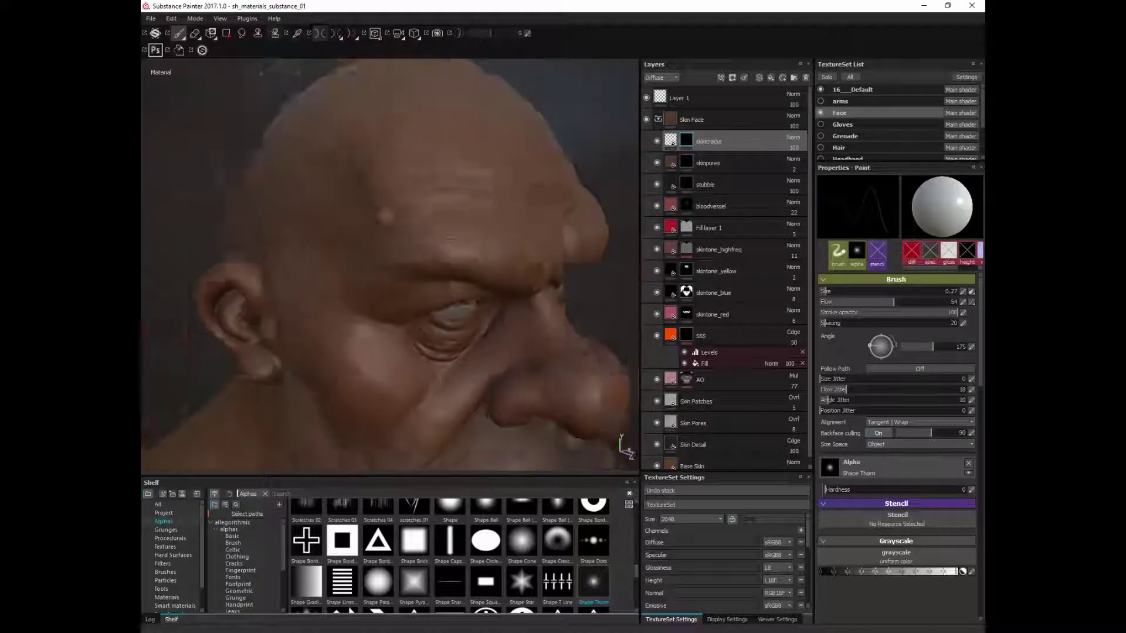
scroll(388, 264, "up", 3)
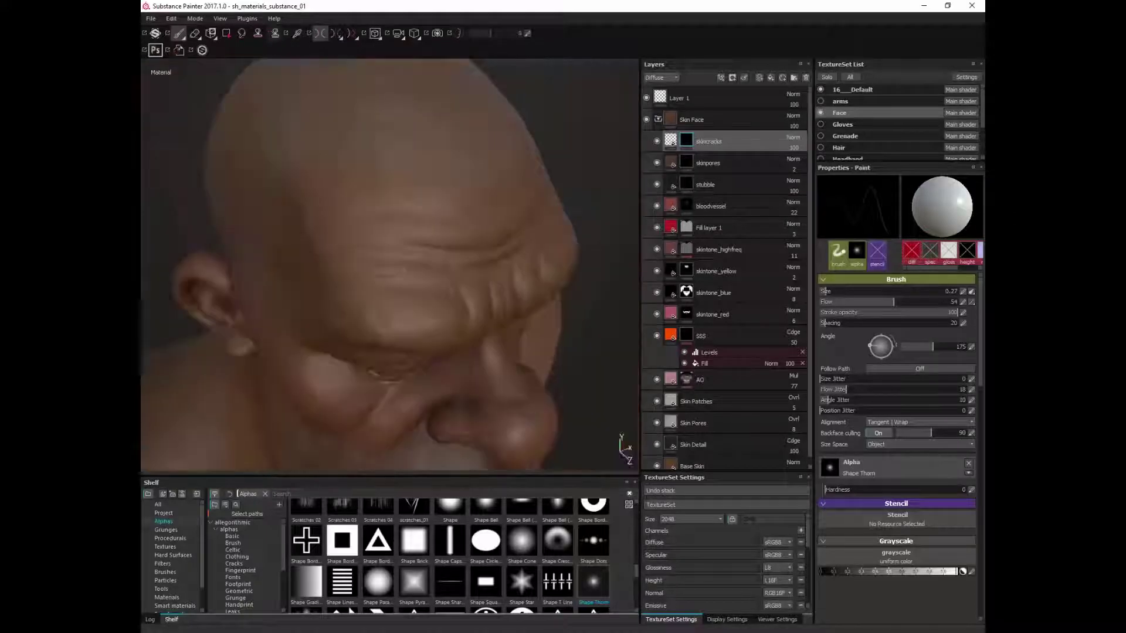
scroll(387, 264, "up", 2)
Step: Orbit around the forehead, eyes and lips to inspect the wrinkles, ending on a side view
left_click_drag(387, 265, 457, 264, "alt")
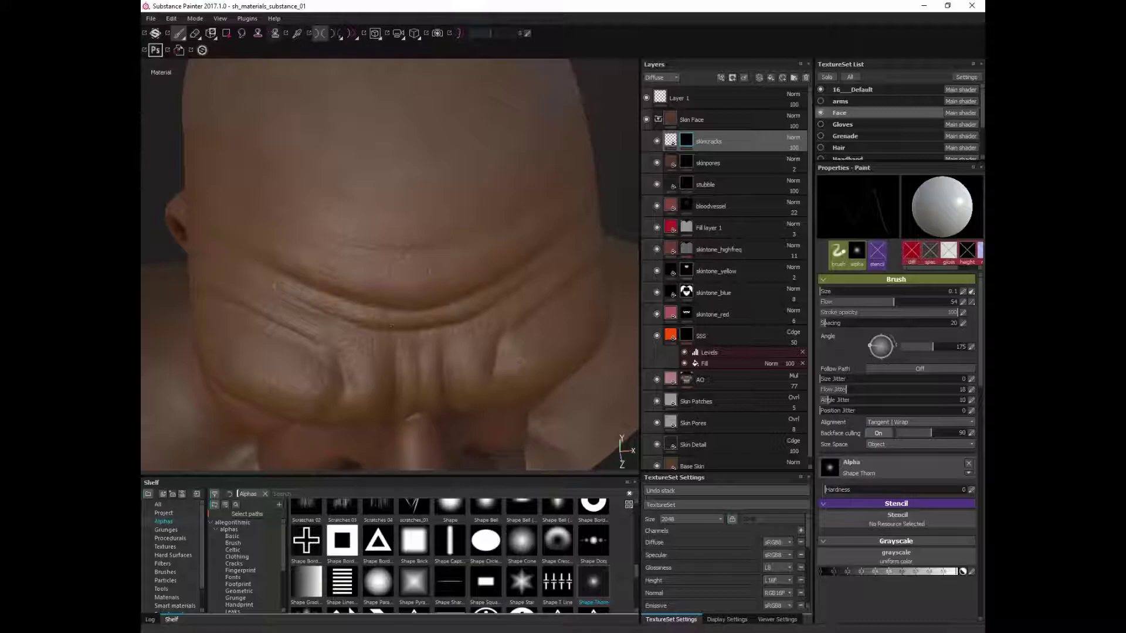
left_click_drag(387, 264, 387, 220, "alt")
mouse_move(499, 141)
left_mouse_down("alt")
mouse_move(499, 98)
mouse_move(575, 176)
left_mouse_up("alt")
scroll(457, 125, "down", 5)
scroll(575, 176, "up", 5)
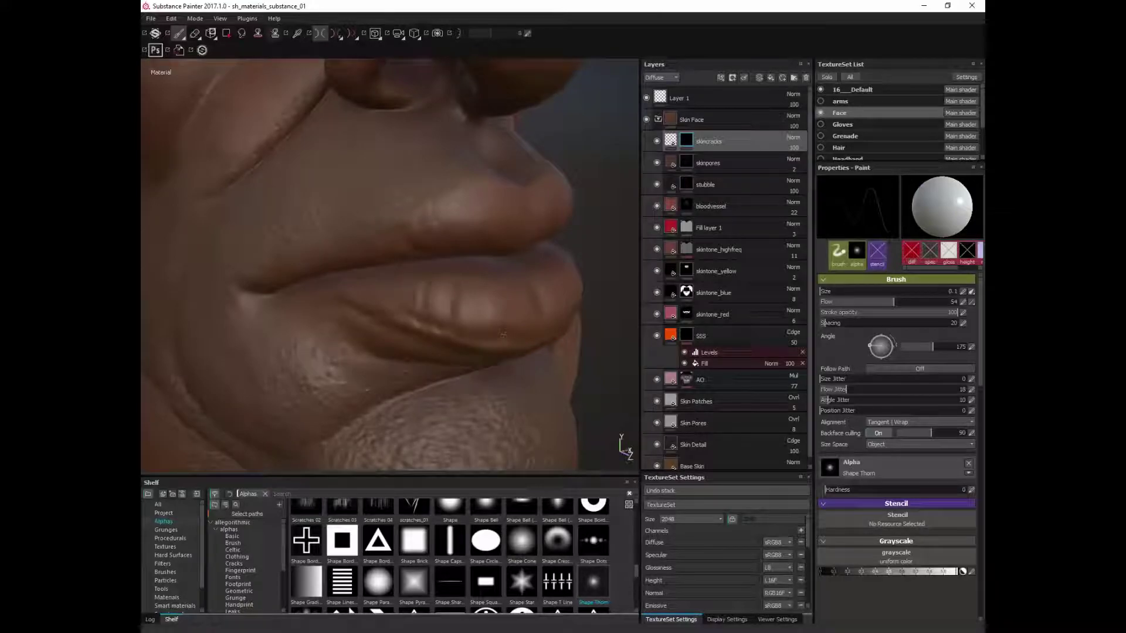
left_click_drag(503, 333, 475, 333, "alt")
left_click_drag(387, 264, 457, 264, "alt")
scroll(458, 264, "up", 3)
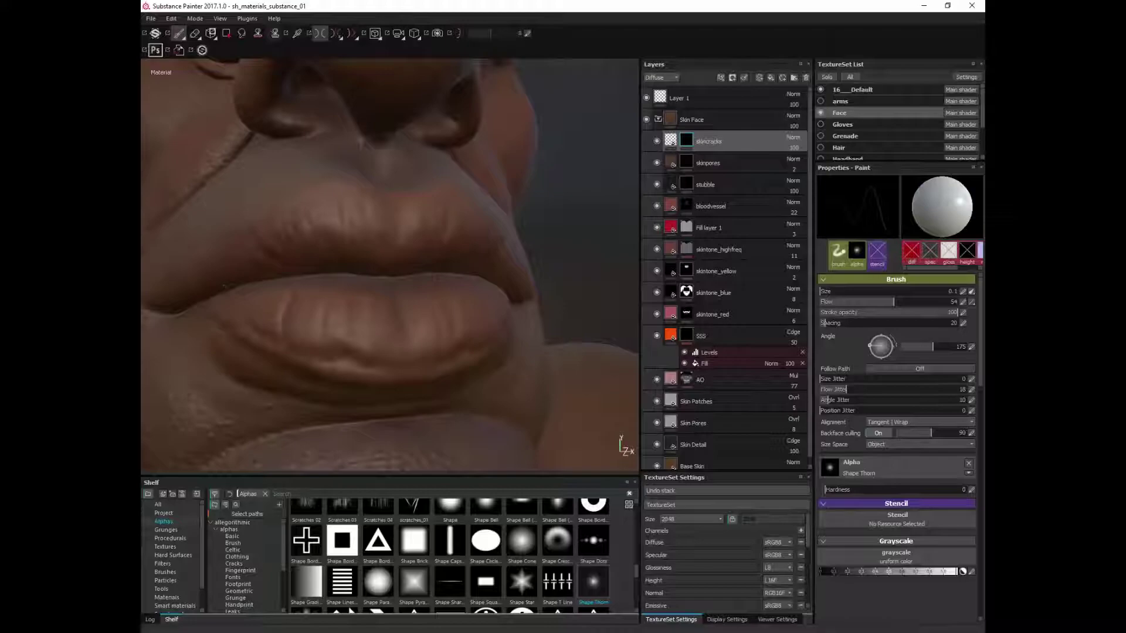
scroll(387, 264, "down", 5)
left_click_drag(387, 264, 457, 264, "alt")
scroll(458, 264, "up", 5)
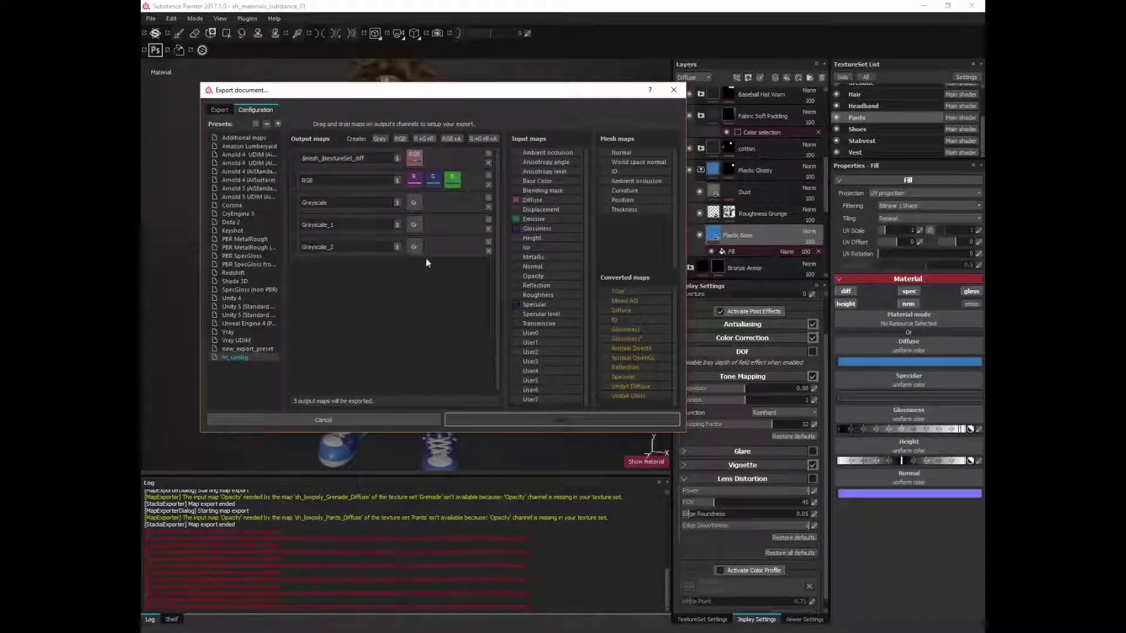
Step: Export all texture sets with the PBR SpecGloss config to the Textures output path
left_click(219, 110)
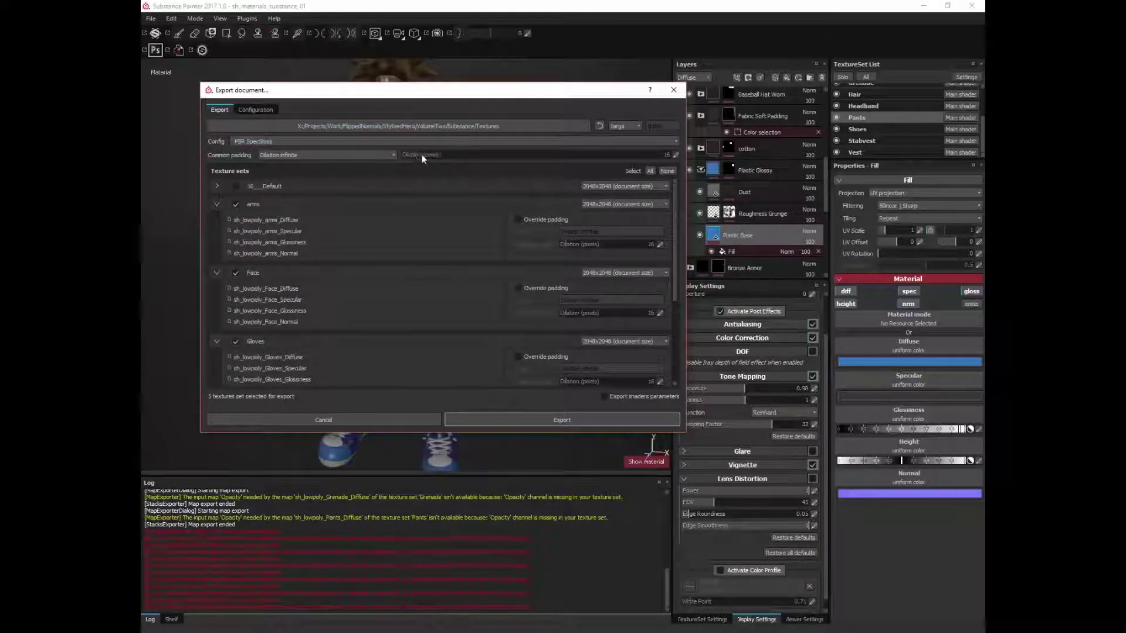
left_click(553, 423)
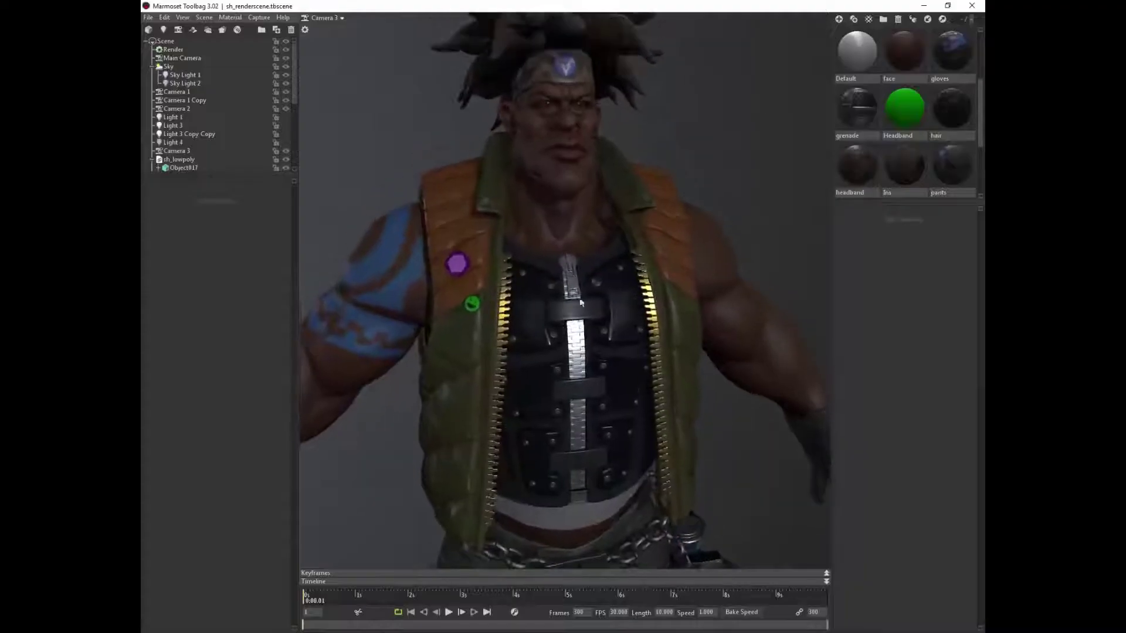
Step: Frame the full head frontally and show the grenade material's settings
left_click_drag(582, 304, 614, 215)
middle_click_drag(599, 209, 696, 242)
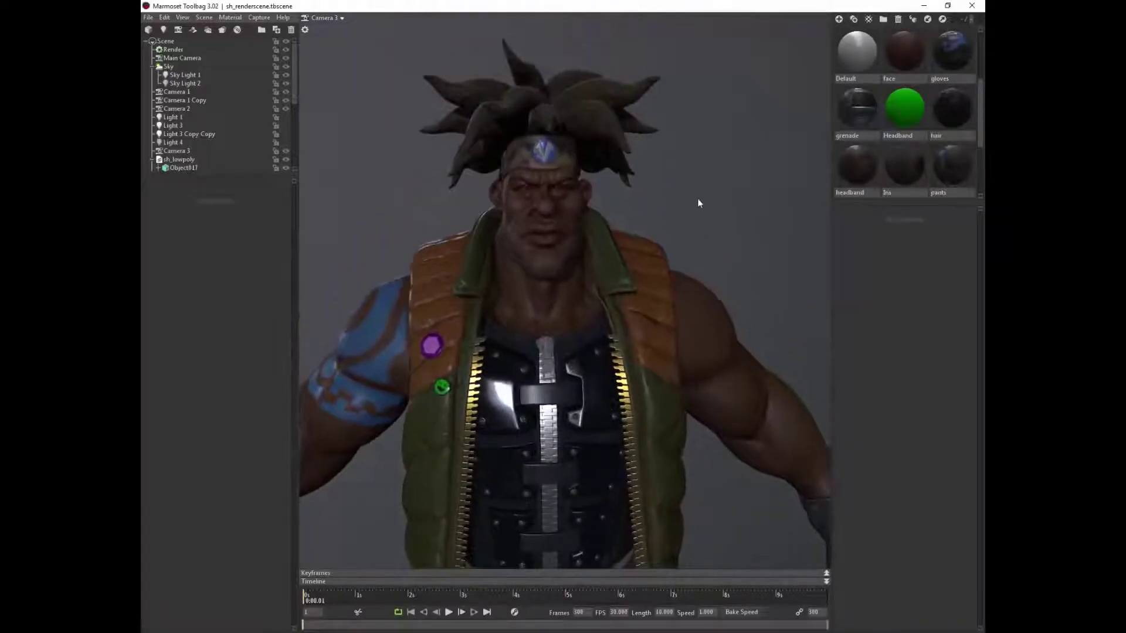
left_click(866, 109)
Step: Orbit over the legs, grenades and gloved hand, then view the full body and torso
mouse_move(777, 187)
middle_mouse_down()
mouse_move(670, 338)
mouse_move(867, 402)
middle_mouse_up()
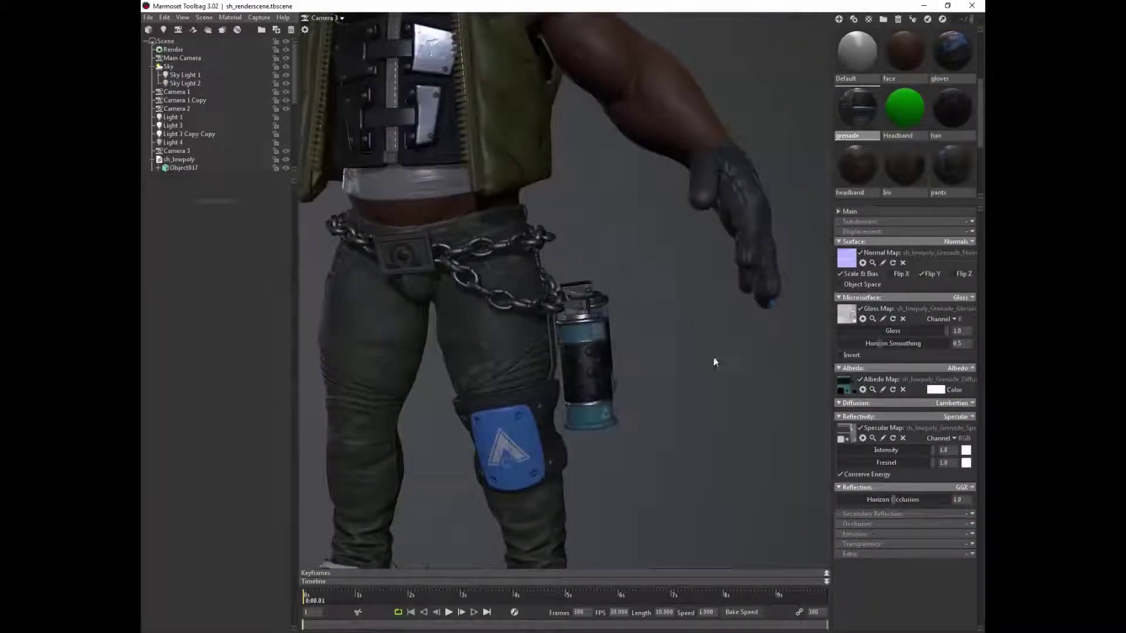
left_click_drag(714, 362, 854, 261)
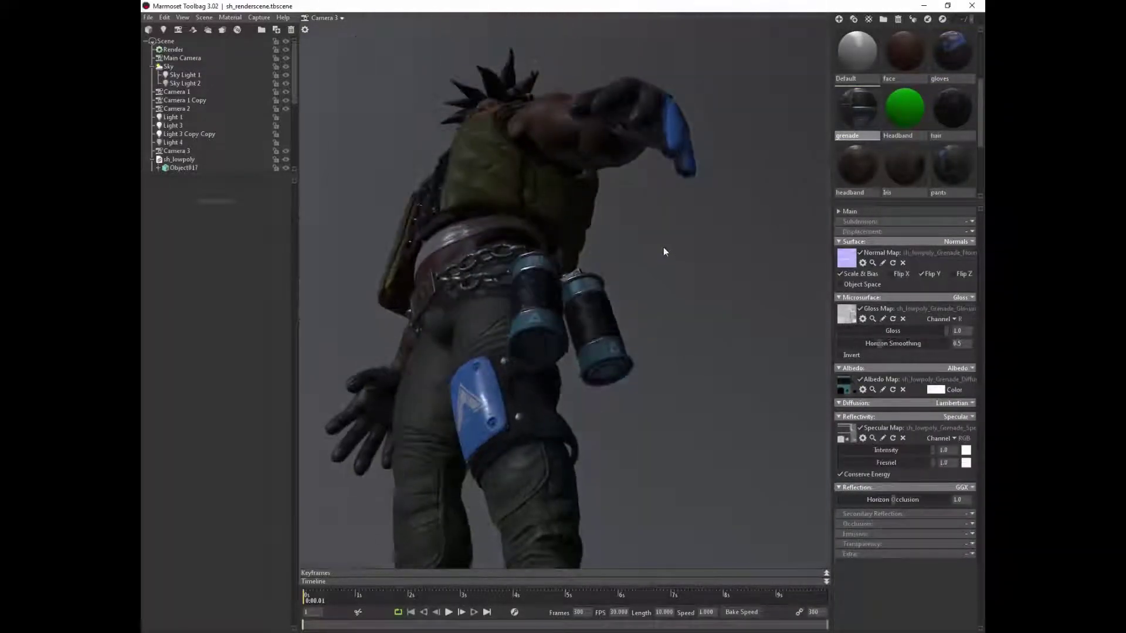
left_click_drag(663, 247, 648, 348)
mouse_move(648, 347)
right_mouse_down()
mouse_move(699, 402)
mouse_move(695, 304)
mouse_move(713, 341)
mouse_move(693, 309)
right_mouse_up()
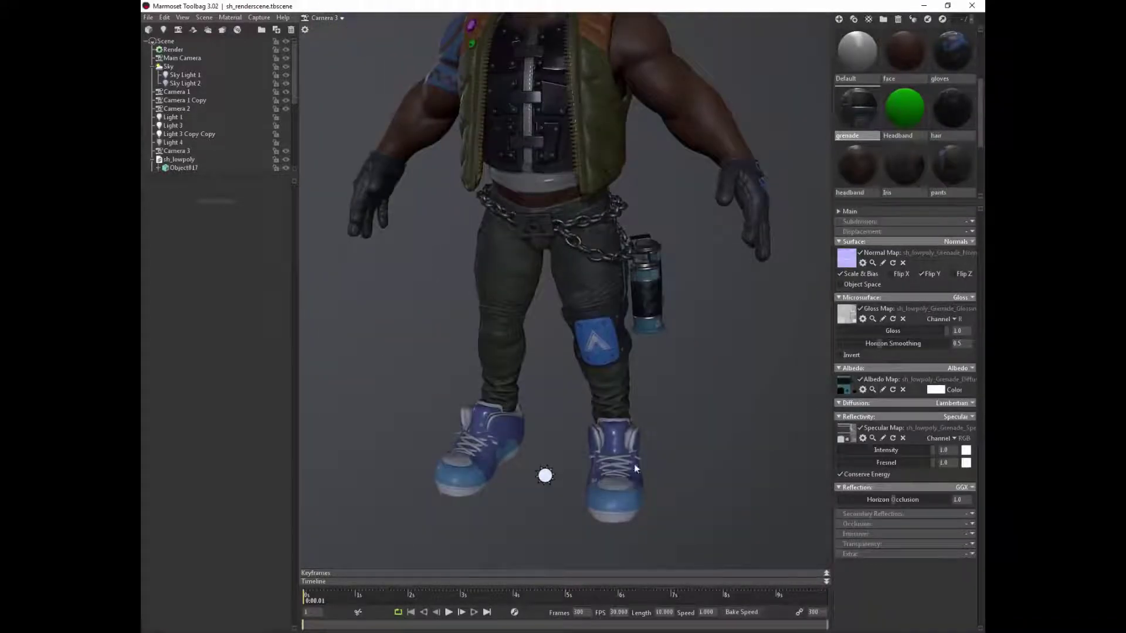
mouse_move(635, 469)
left_mouse_down()
mouse_move(565, 134)
mouse_move(564, 203)
left_mouse_up()
right_click_drag(563, 203, 592, 232)
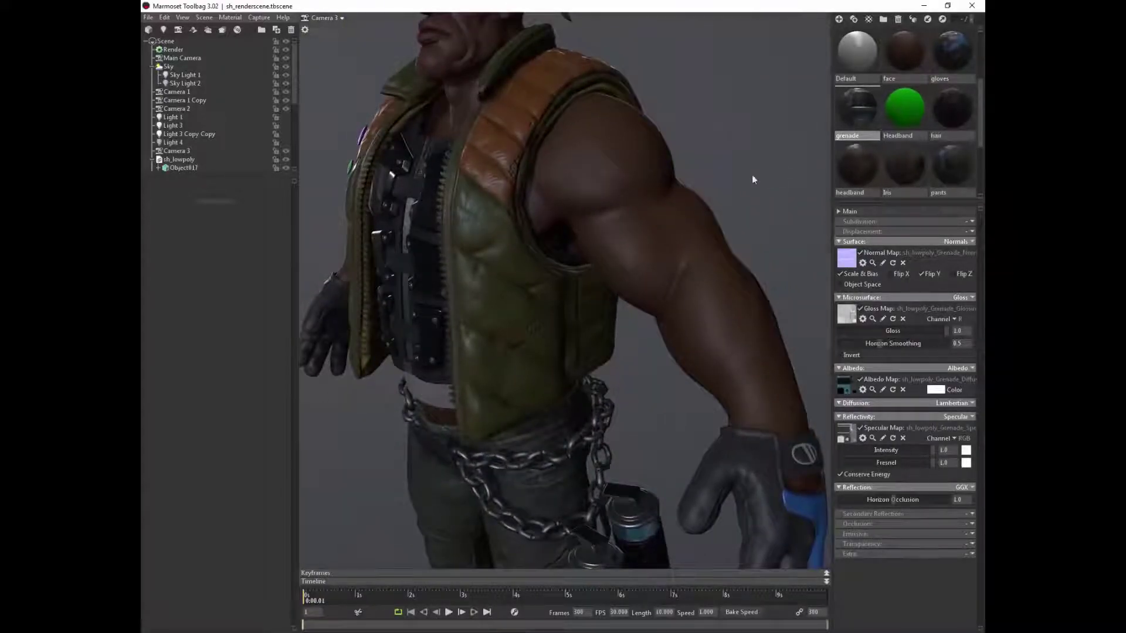
right_click_drag(752, 175, 780, 156)
Step: Show the face material's settings and orbit into close views of the face
left_click_drag(780, 156, 917, 55)
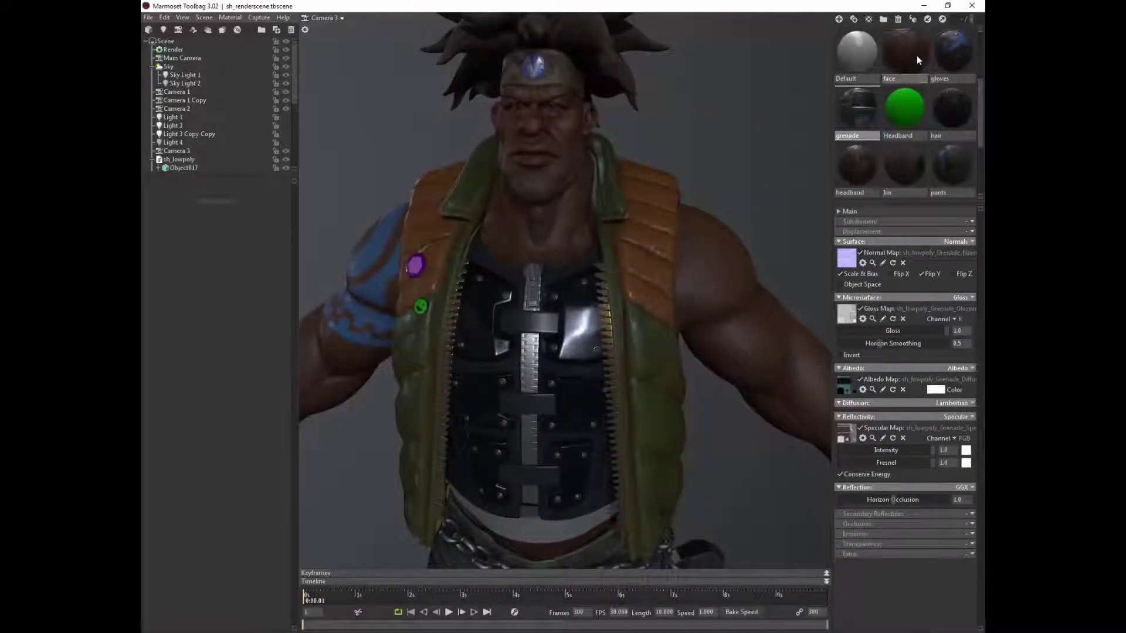
left_click(917, 55)
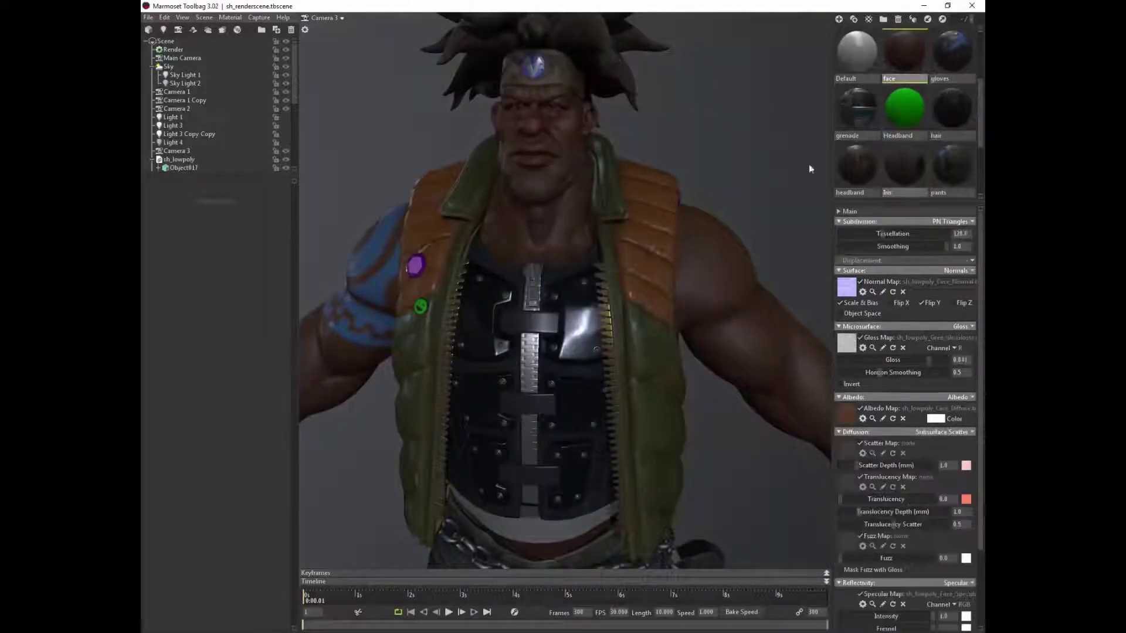
mouse_move(809, 164)
right_mouse_down()
mouse_move(641, 201)
mouse_move(673, 249)
right_mouse_up()
mouse_move(673, 248)
left_mouse_down()
mouse_move(737, 159)
mouse_move(636, 246)
mouse_move(755, 290)
left_mouse_up()
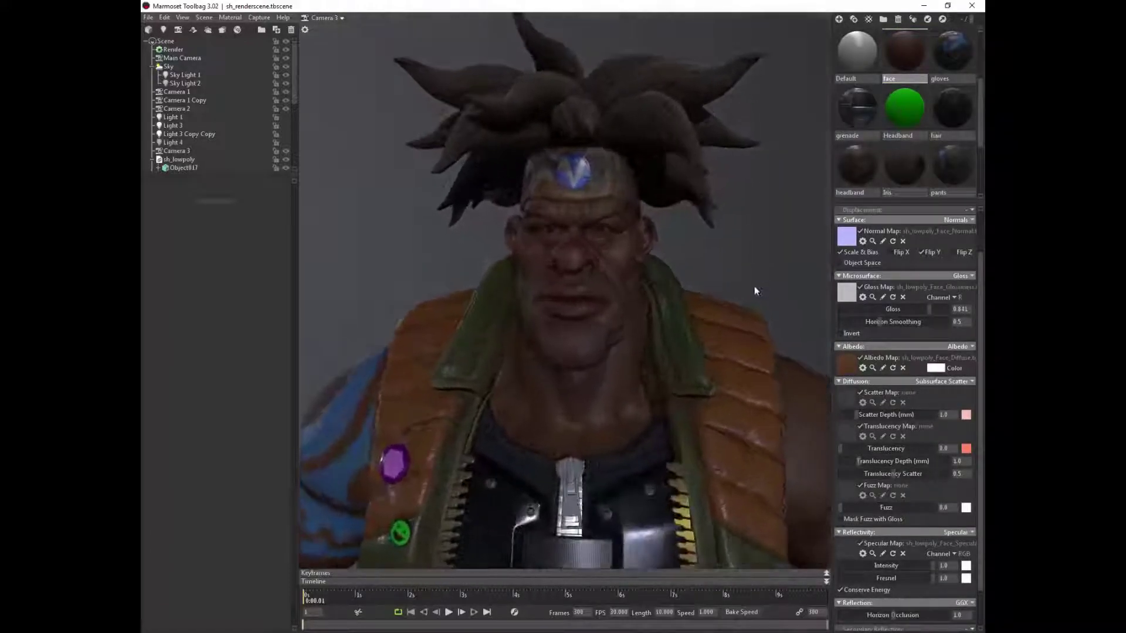
scroll(675, 262, "up", 3)
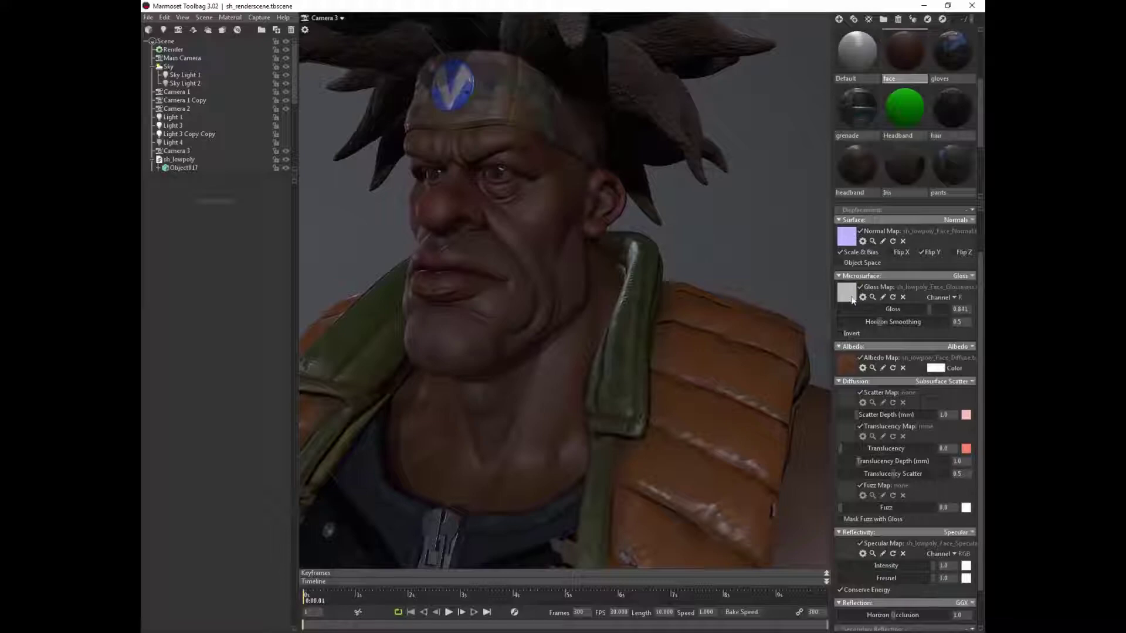
scroll(858, 343, "down", 1)
scroll(888, 412, "down", 1)
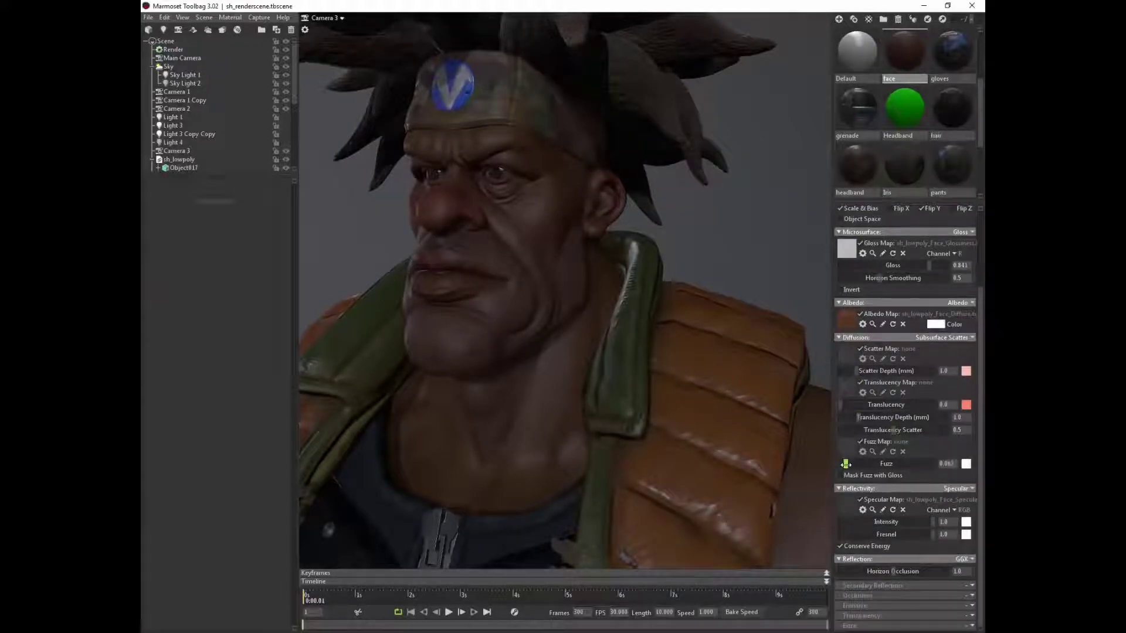
scroll(731, 378, "down", 2)
left_click_drag(731, 377, 747, 209)
scroll(747, 208, "down", 5)
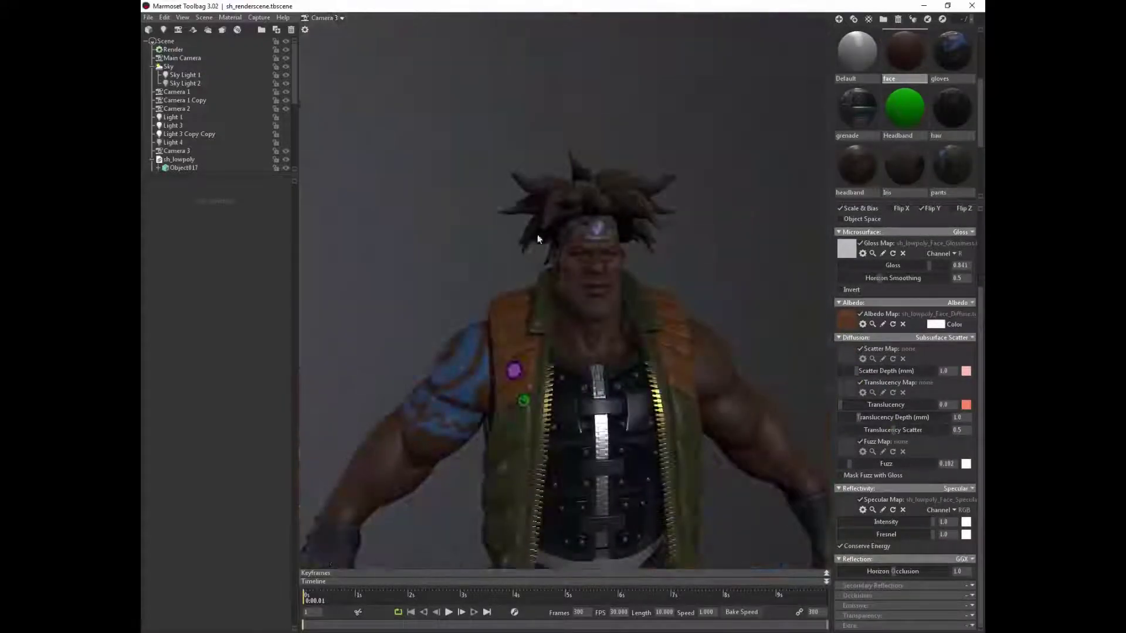
mouse_move(538, 238)
left_mouse_down()
mouse_move(698, 286)
mouse_move(511, 353)
left_mouse_up()
scroll(698, 286, "up", 3)
scroll(691, 266, "up", 2)
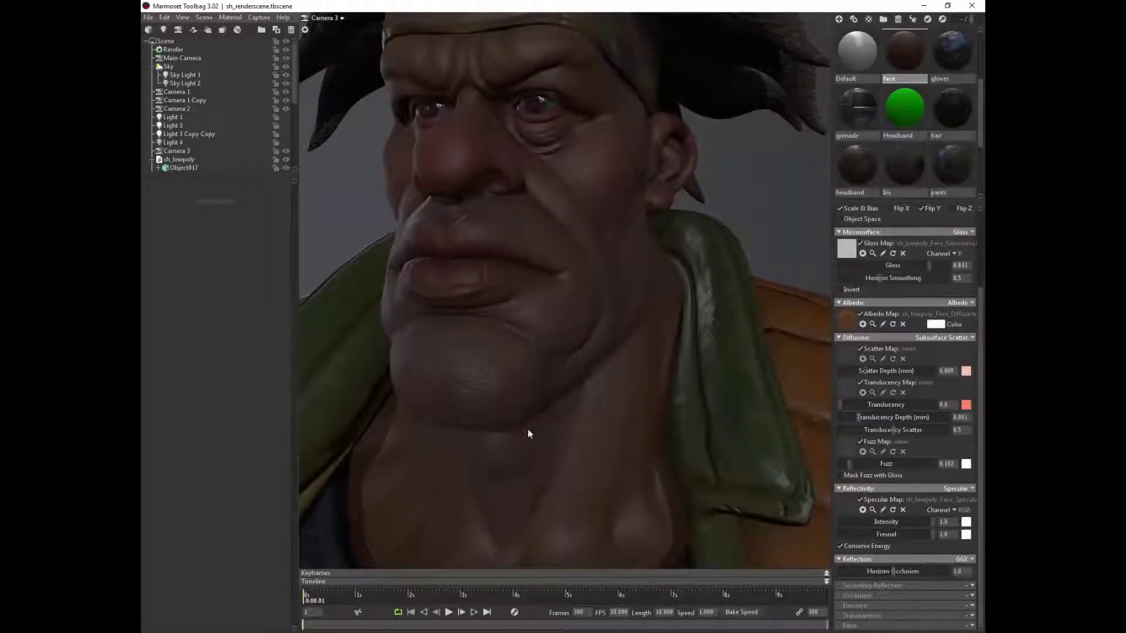
Step: Raise the face's Scatter Depth, then settle it at 25.82 while checking the cheek
left_click_drag(528, 433, 554, 428)
left_click_drag(869, 370, 895, 371)
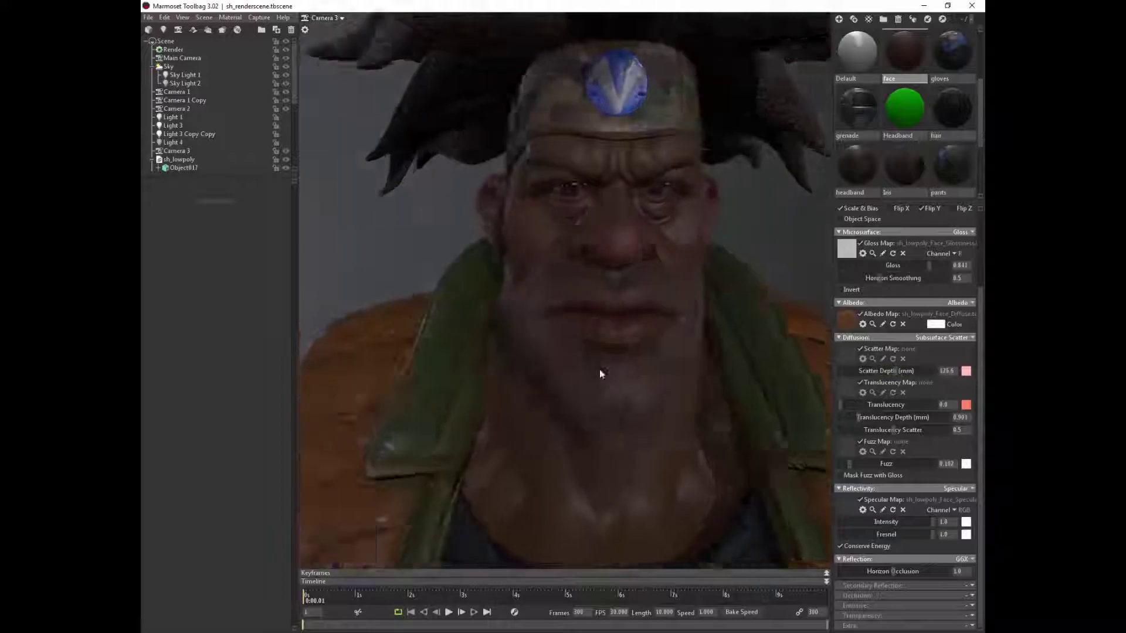
left_click_drag(599, 369, 539, 423)
scroll(534, 460, "up", 3)
scroll(534, 460, "down", 3)
left_click_drag(897, 371, 878, 370)
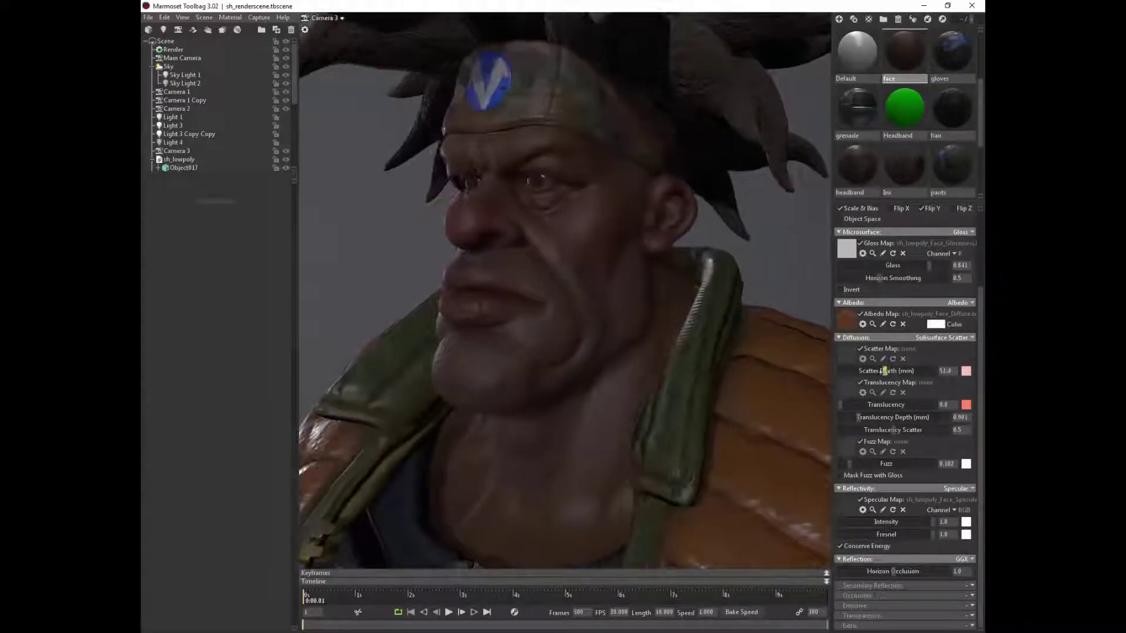
mouse_move(649, 264)
left_mouse_down()
mouse_move(652, 281)
mouse_move(674, 232)
left_mouse_up()
scroll(696, 219, "up", 3)
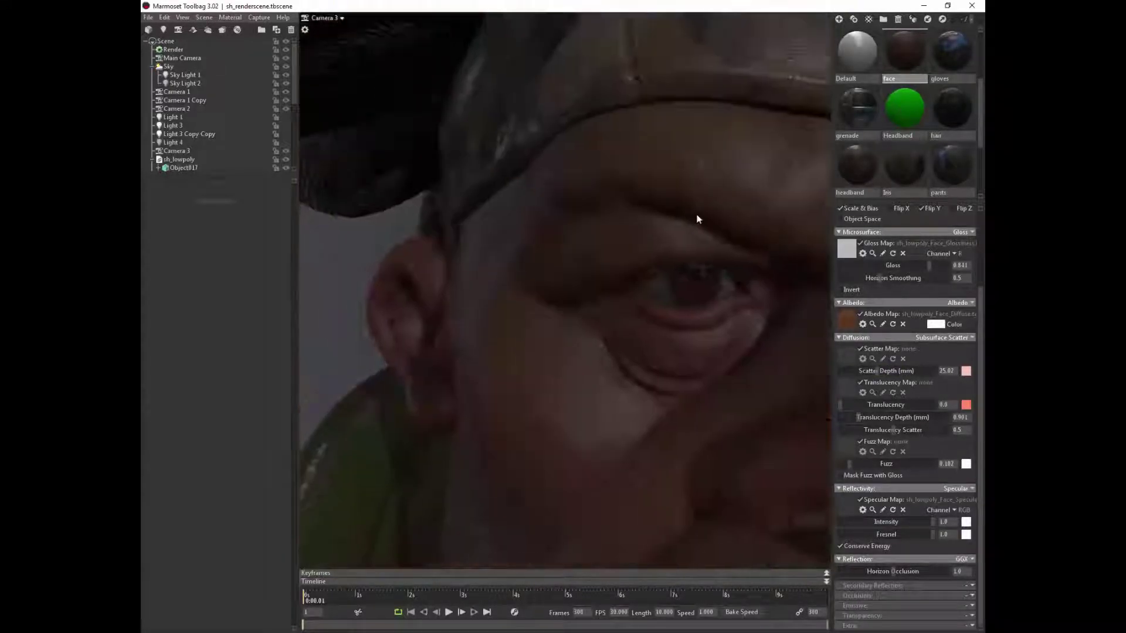
scroll(695, 219, "up", 2)
left_click(667, 289)
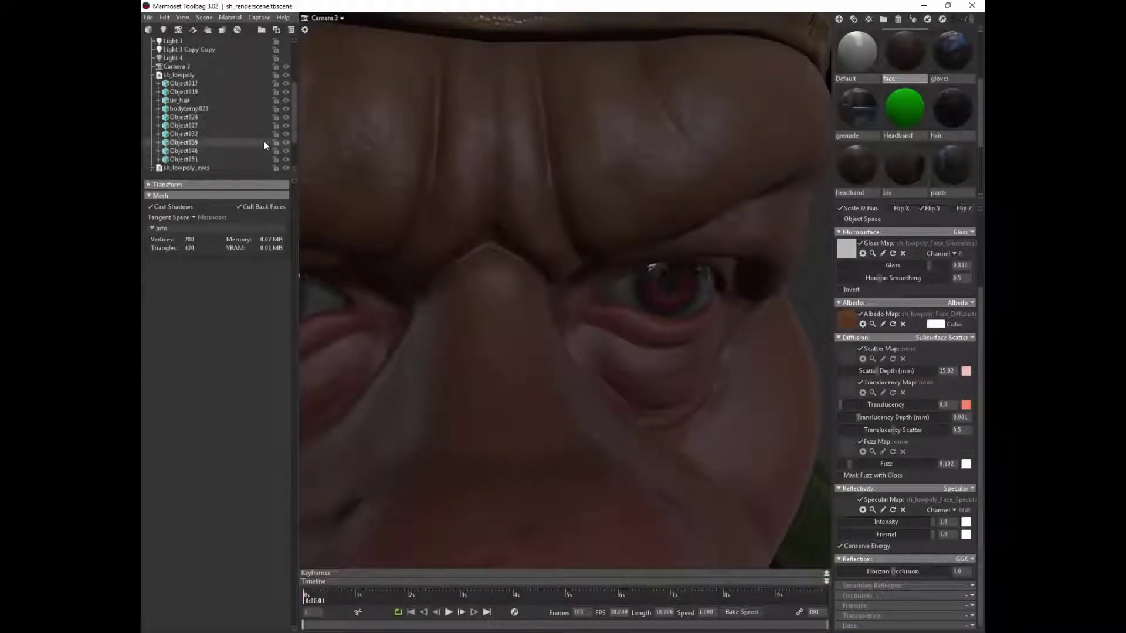
Step: Hide inner001 and inspect the Cornea and iris materials in close-ups of the eyes
left_click(286, 152)
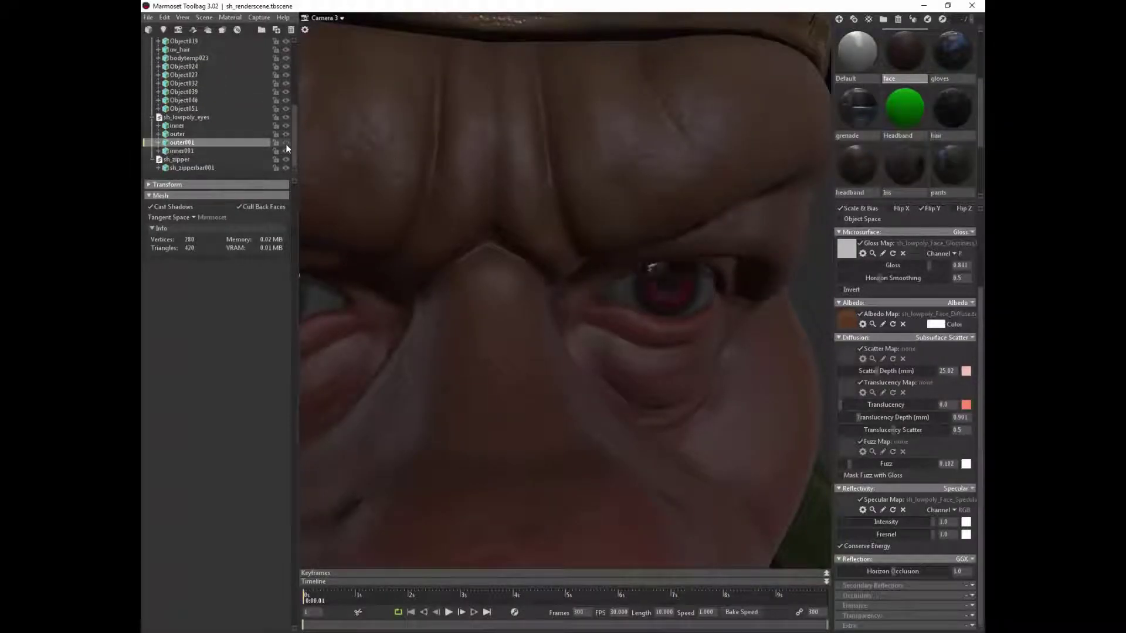
scroll(907, 106, "up", 2)
left_click(948, 129)
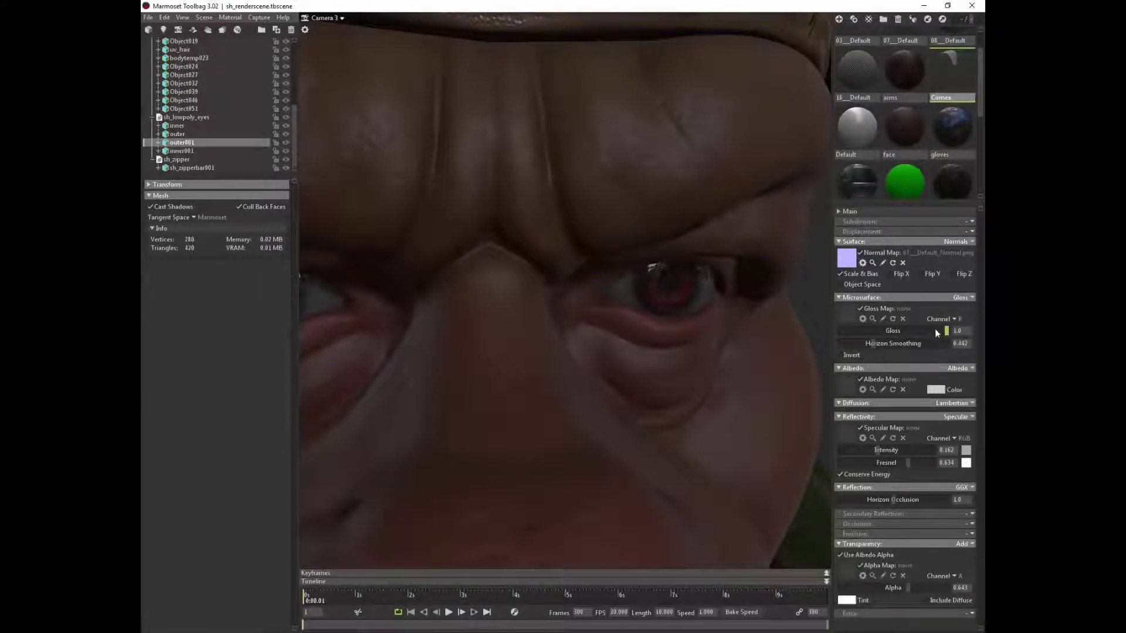
mouse_move(774, 317)
left_mouse_down()
mouse_move(573, 164)
mouse_move(713, 151)
left_mouse_up()
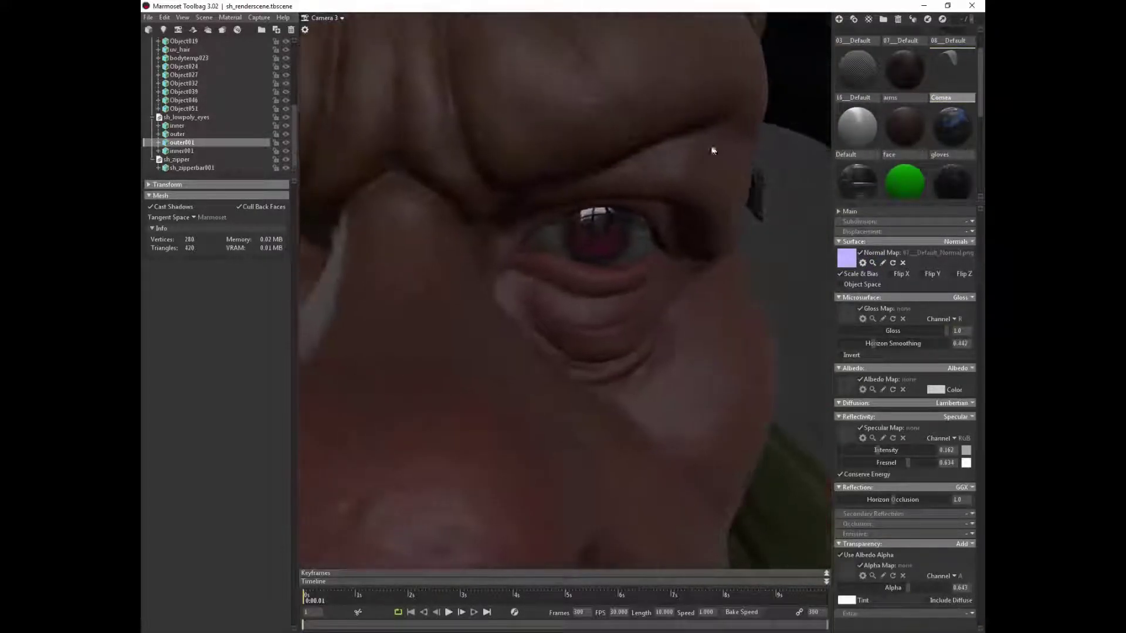
mouse_move(299, 167)
left_mouse_down()
mouse_move(654, 244)
mouse_move(516, 252)
left_mouse_up()
scroll(912, 80, "down", 5)
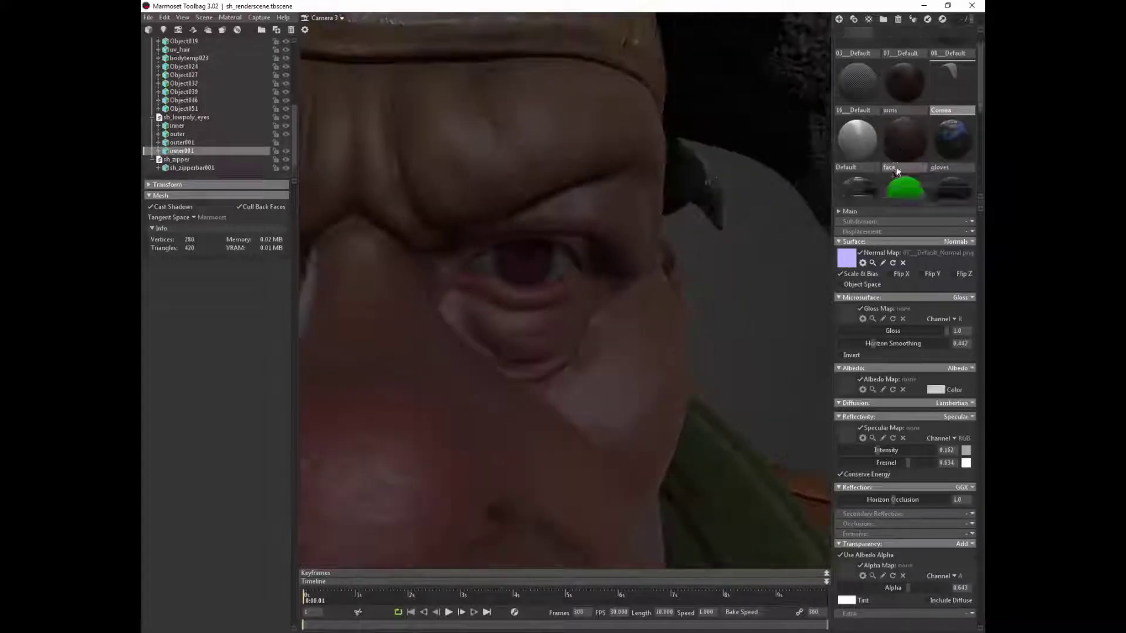
left_click(912, 80)
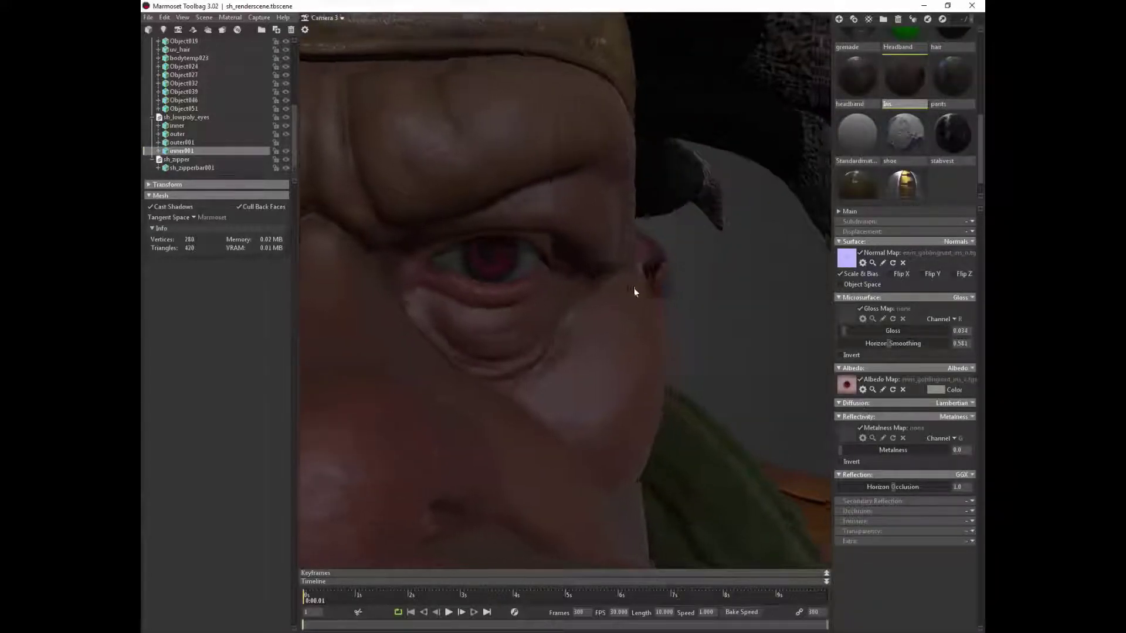
mouse_move(634, 290)
left_mouse_down()
mouse_move(584, 290)
mouse_move(553, 227)
left_mouse_up()
scroll(584, 288, "up", 3)
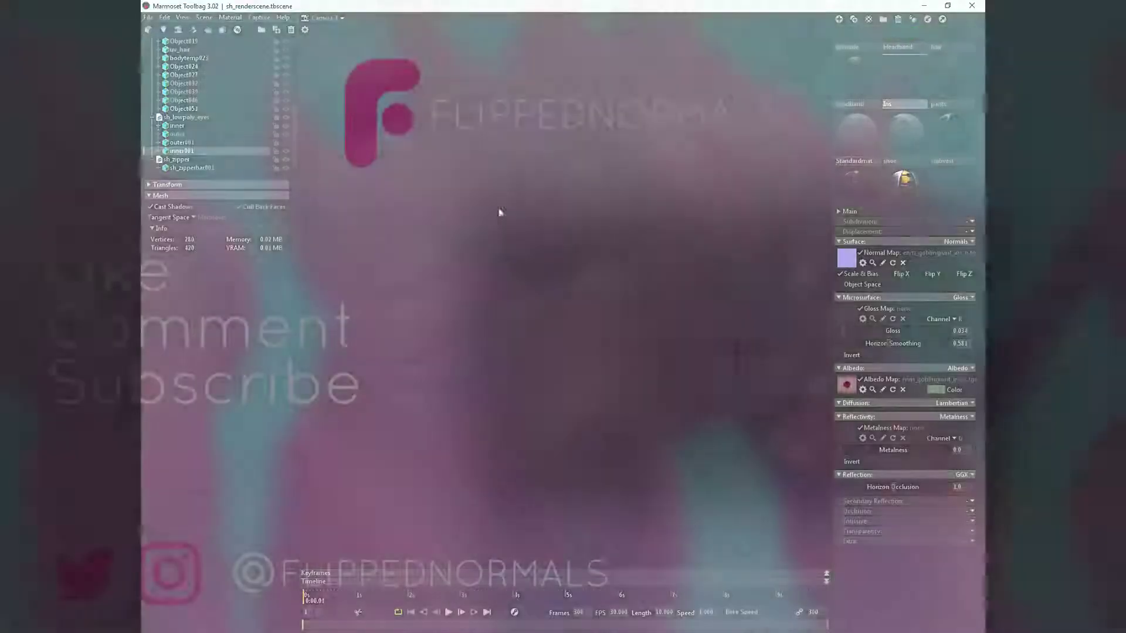